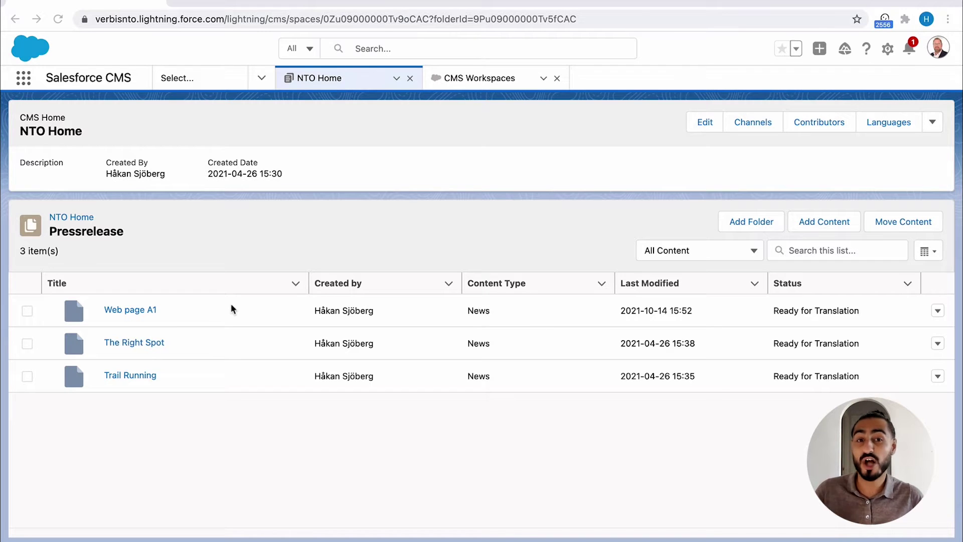
Step: Open the Web page A1 news item and review its full body, including the images
click(141, 312)
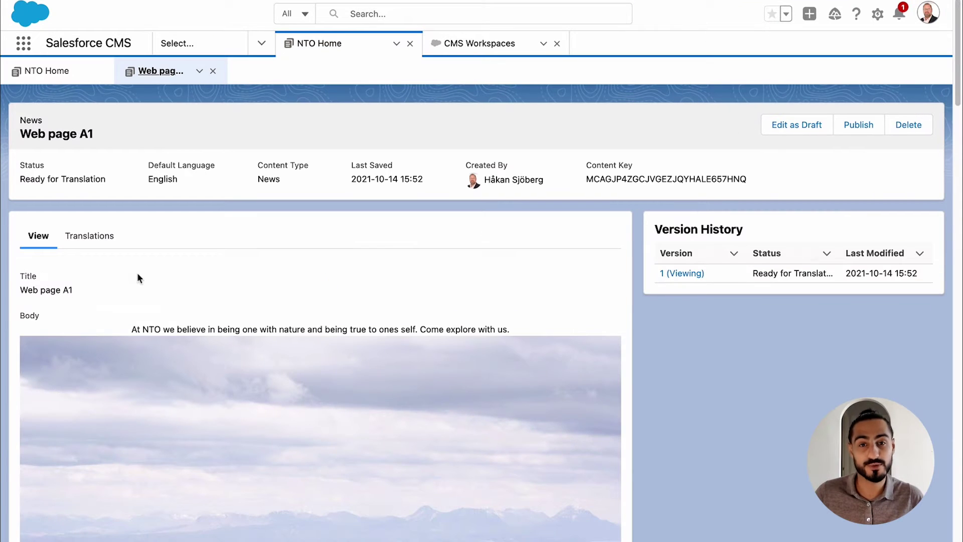
scroll(327, 441, down, 10)
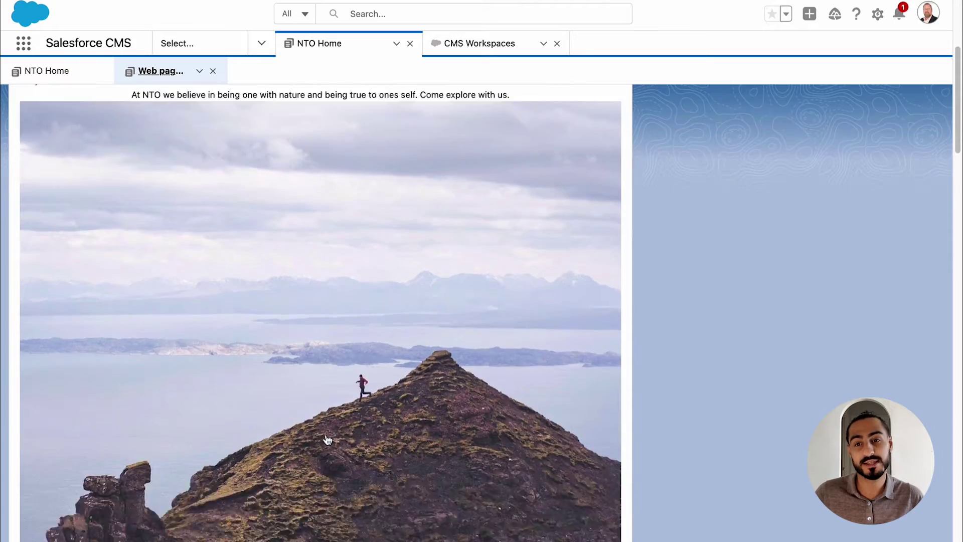
scroll(327, 440, down, 15)
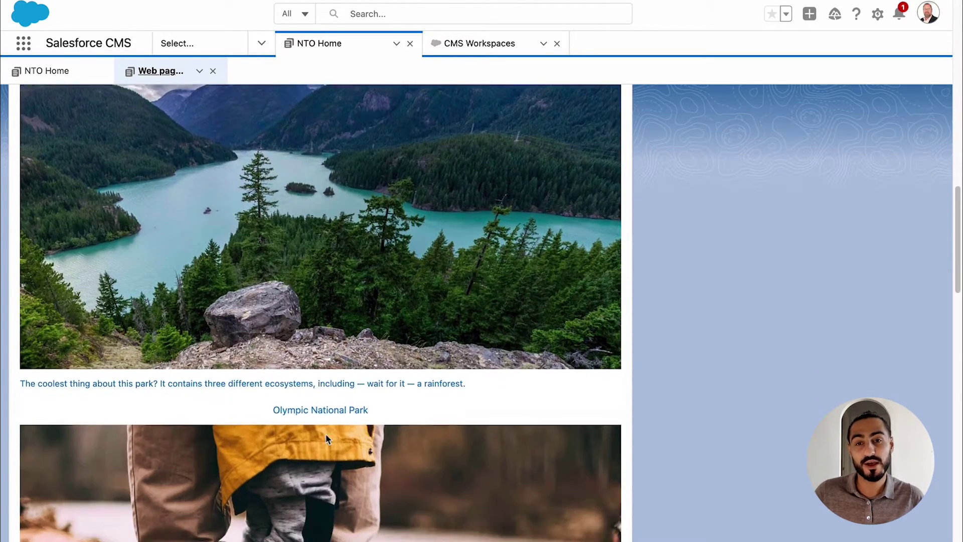
scroll(327, 440, down, 2)
scroll(329, 440, up, 20)
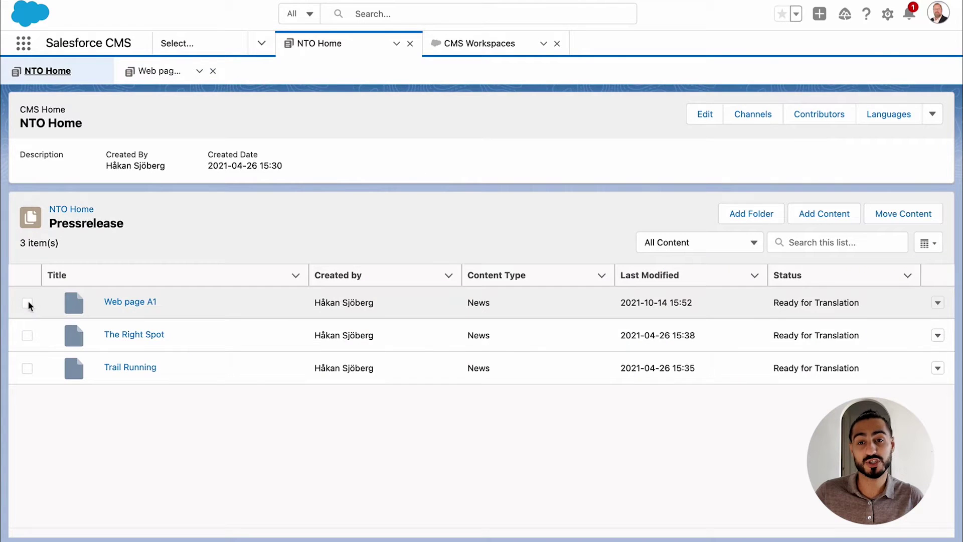
Step: Export Web page A1, The Right Spot and Trail Running for translation
click(28, 302)
click(28, 336)
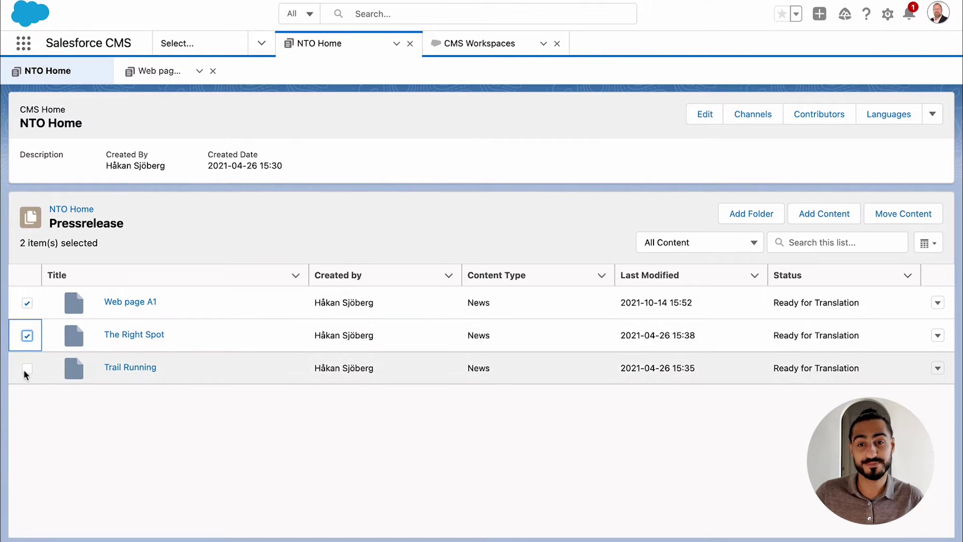
click(27, 369)
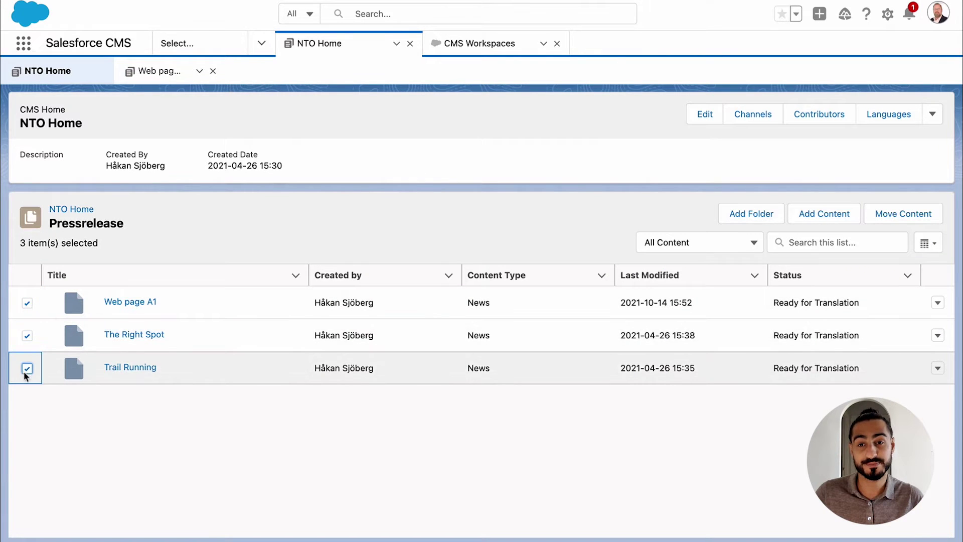
click(933, 117)
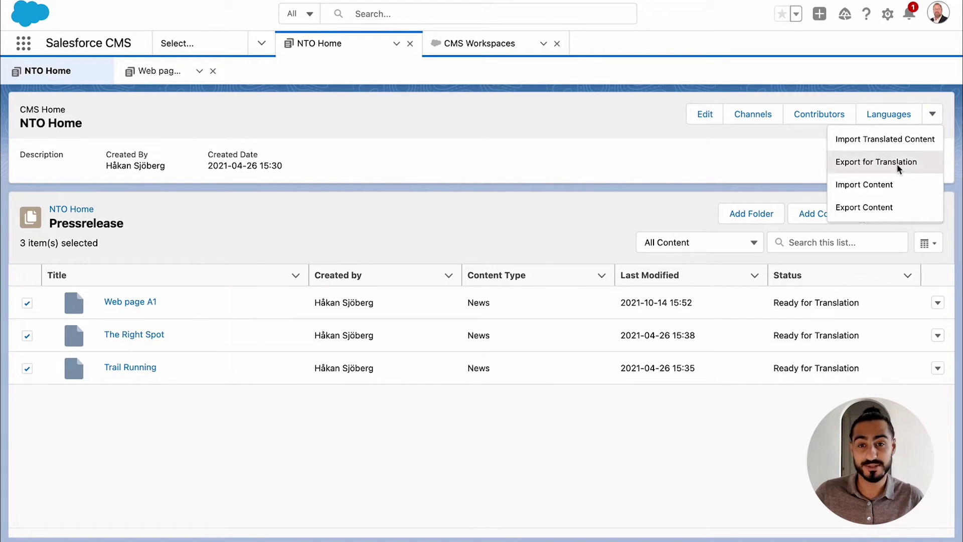
click(844, 165)
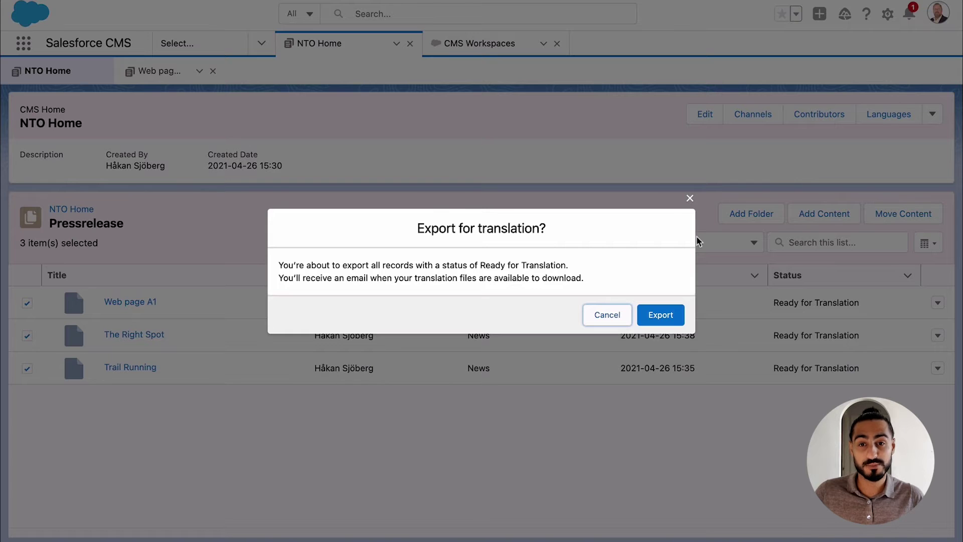
click(672, 315)
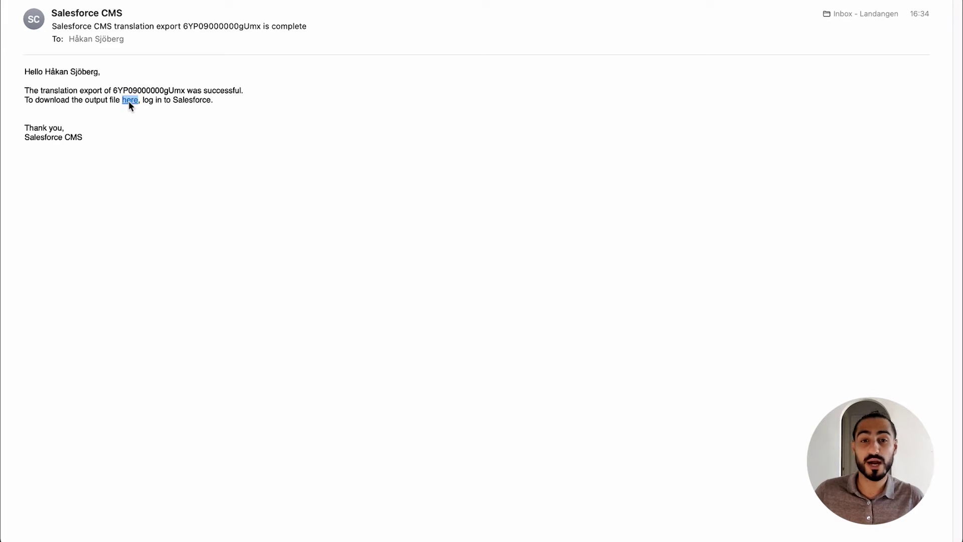
Step: Copy the 'here' download link from the translation export email
right_click(129, 101)
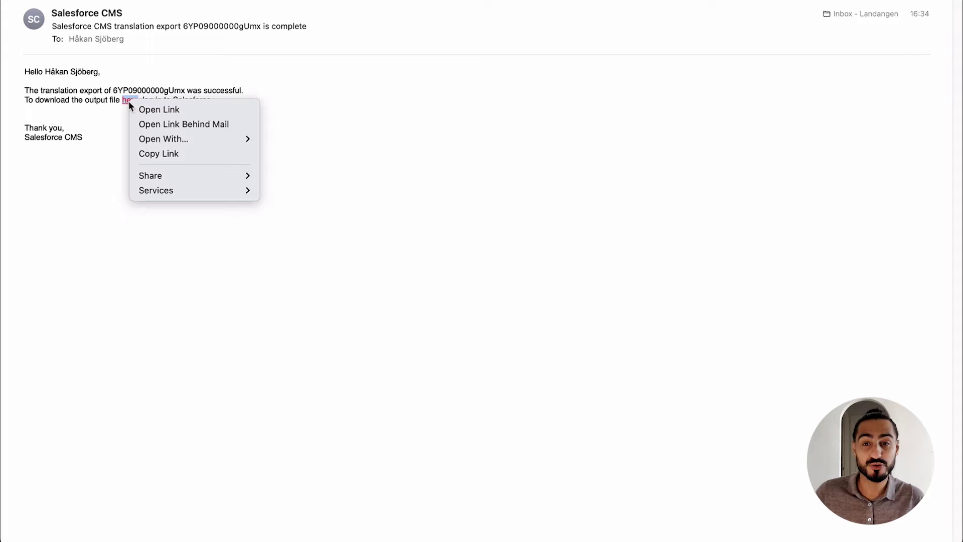
click(179, 153)
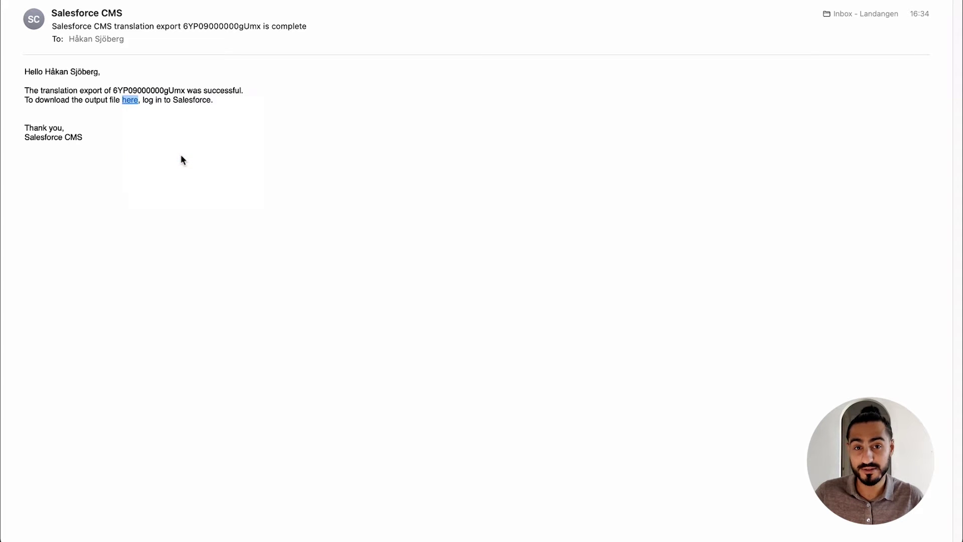
Step: Download the Workspace zip export by loading the copied link in a new Chrome tab
key(ctrl+Right)
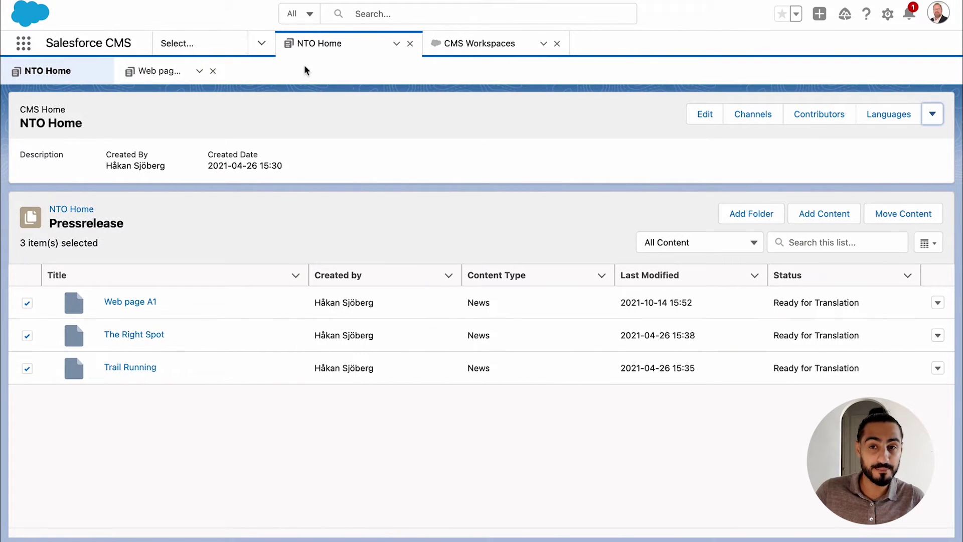
key(super+t)
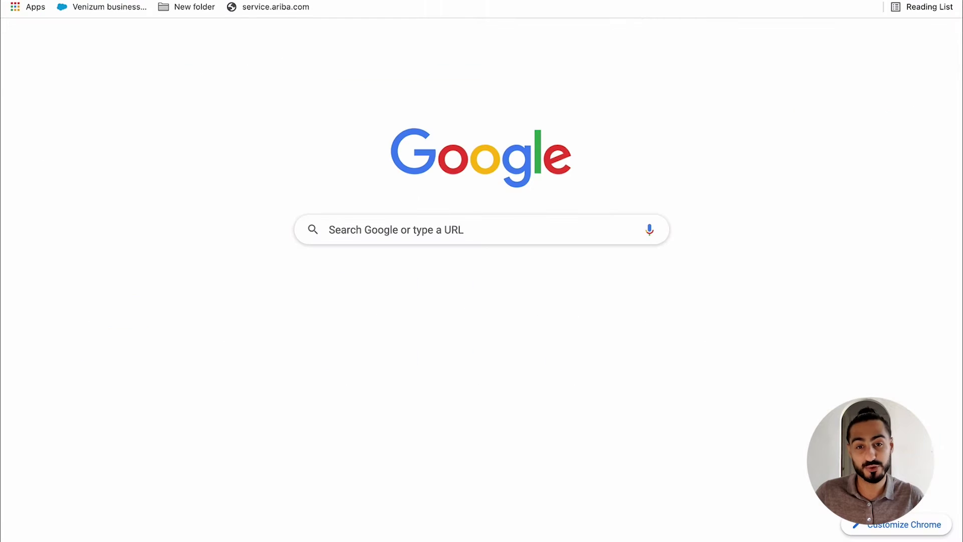
key(ctrl+v)
key(Return)
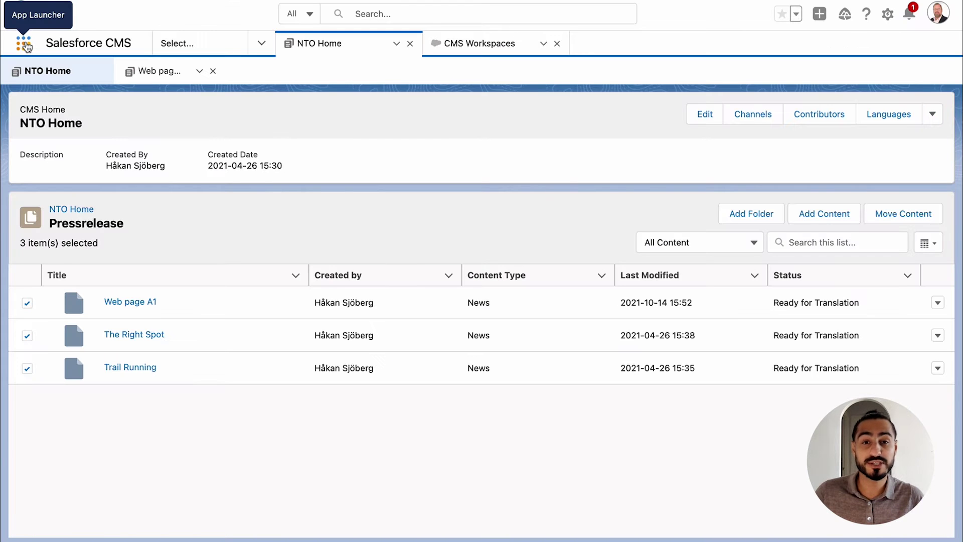
Step: Switch to the Verbis app and start a new project from the Translation Projects list
click(26, 47)
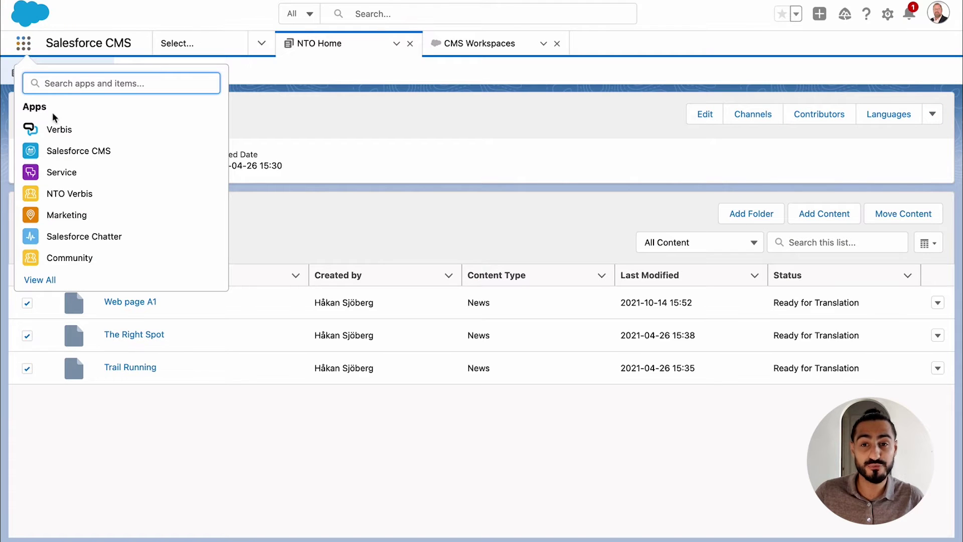
click(53, 128)
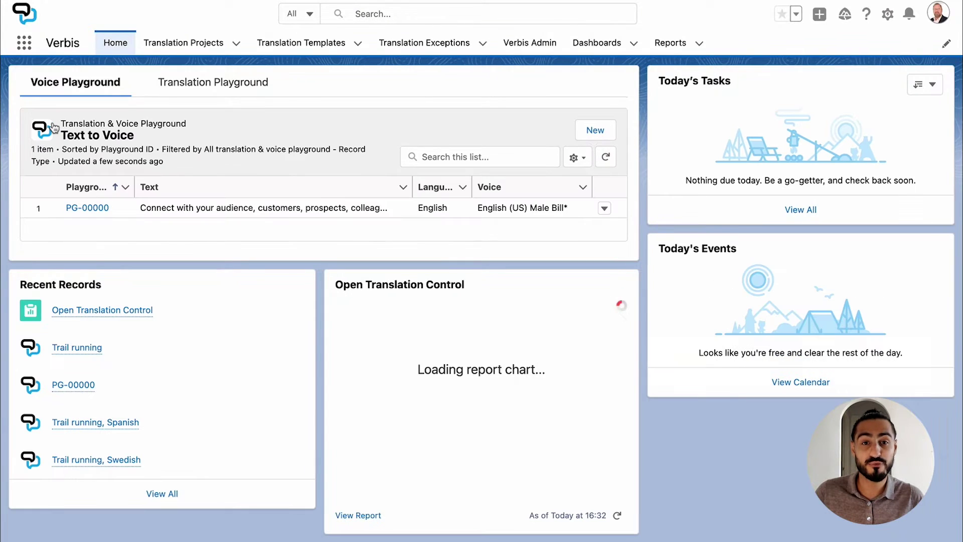
click(211, 47)
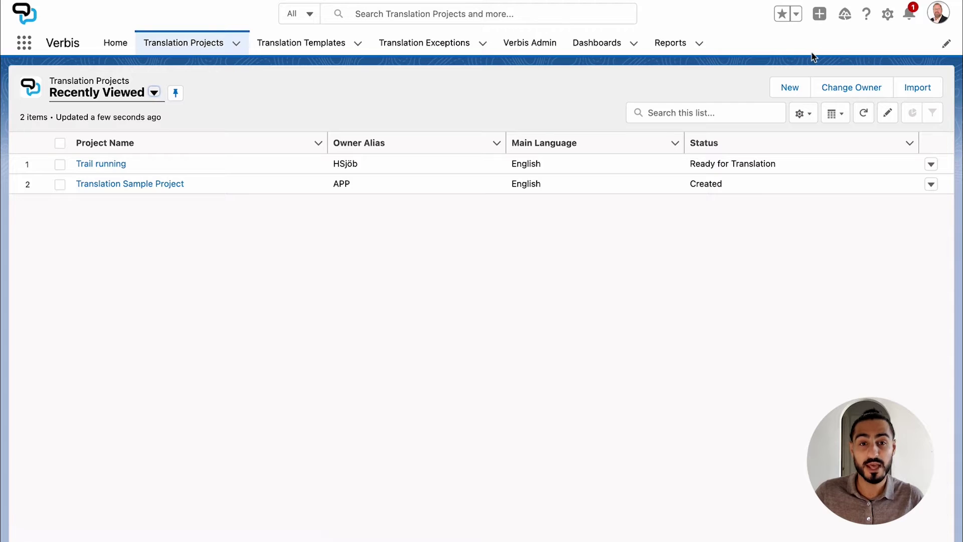
click(790, 88)
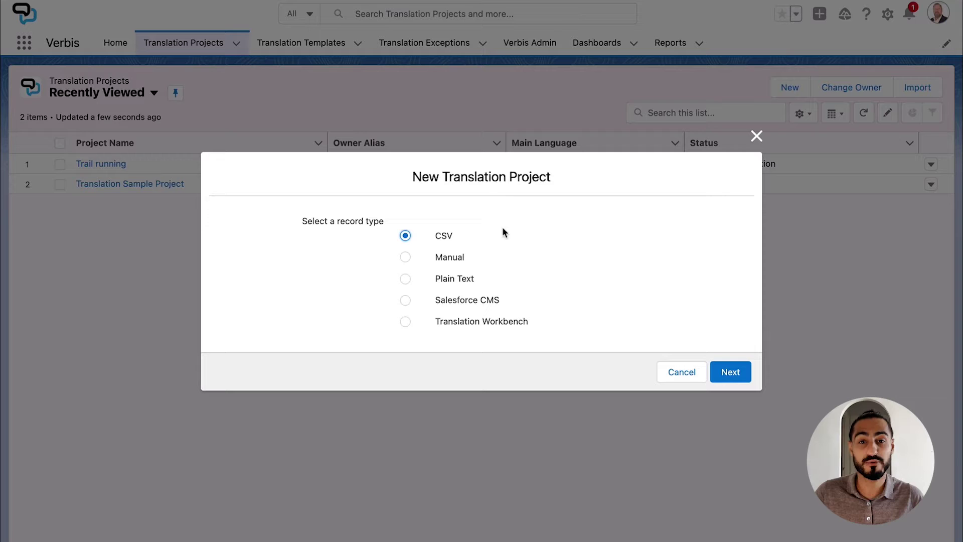
Step: Create Salesforce CMS project 'Nto Oktober' due 2021-10-21 with the exported XLIFF zip
click(483, 303)
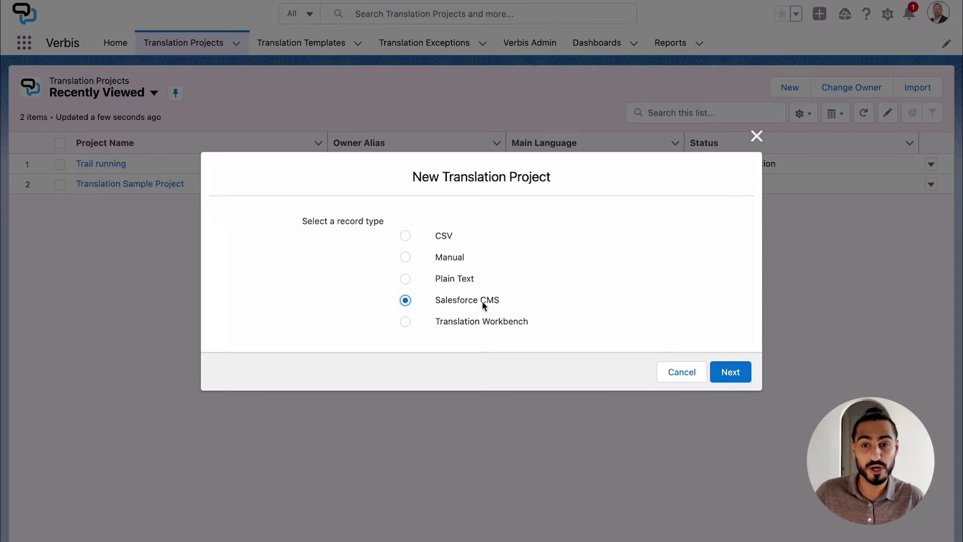
click(730, 374)
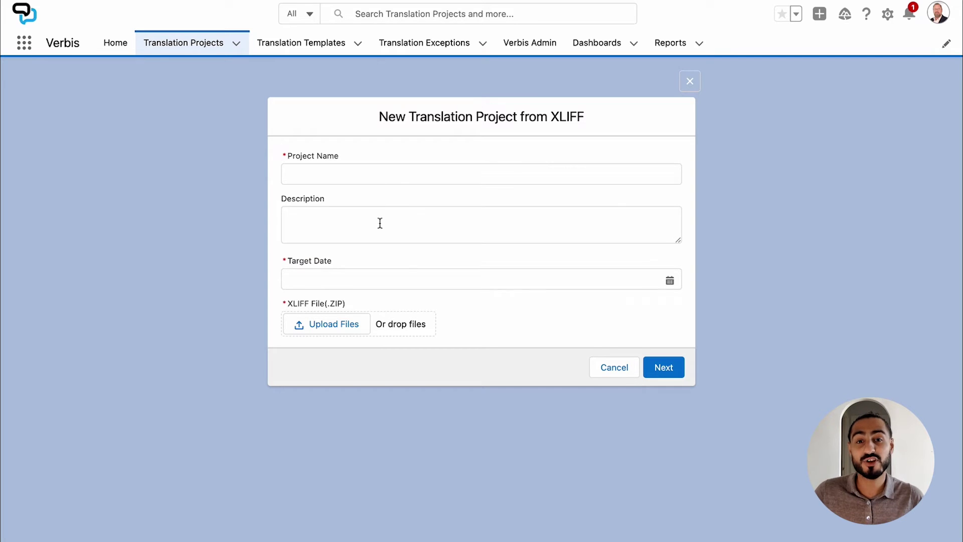
click(399, 178)
text(NT)
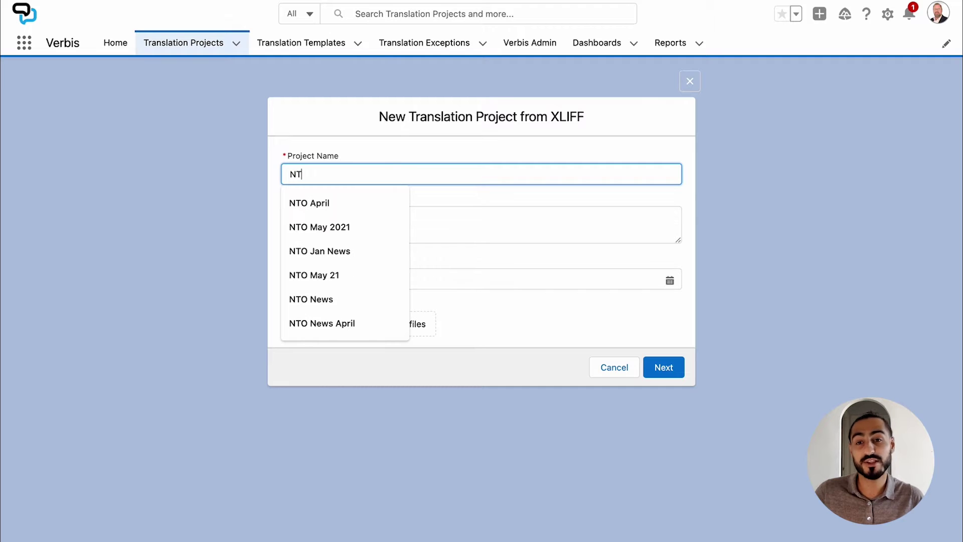
text(O Oktober)
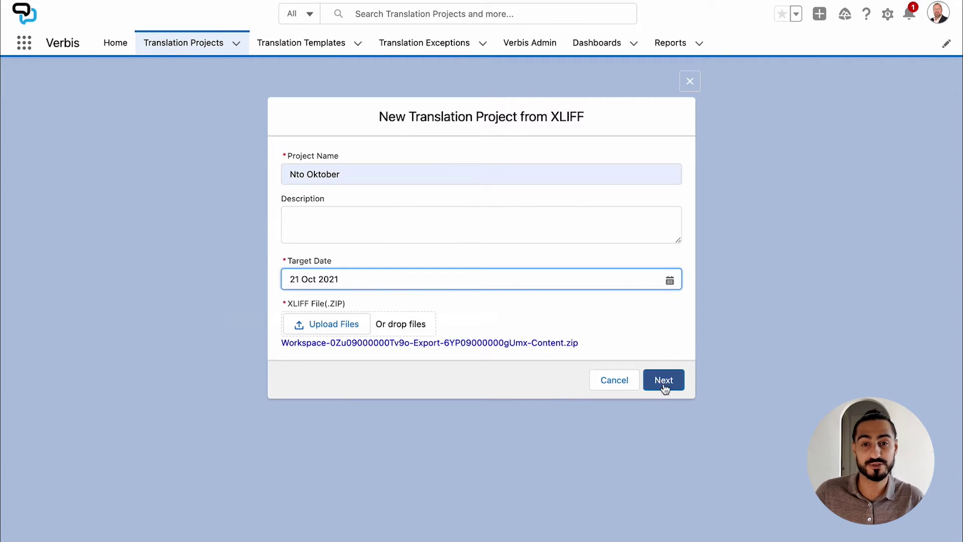
click(664, 382)
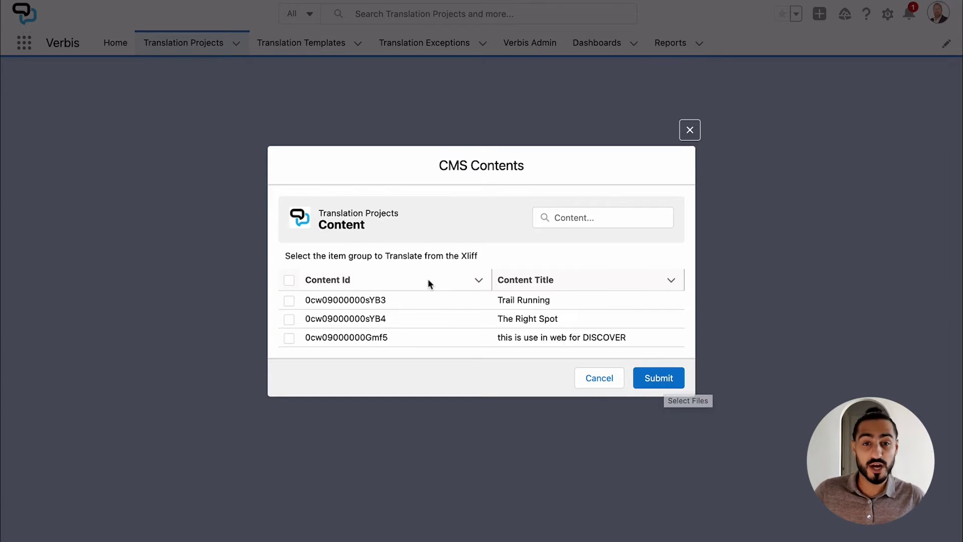
Step: Select all three CMS content items and submit the project for translation
click(289, 281)
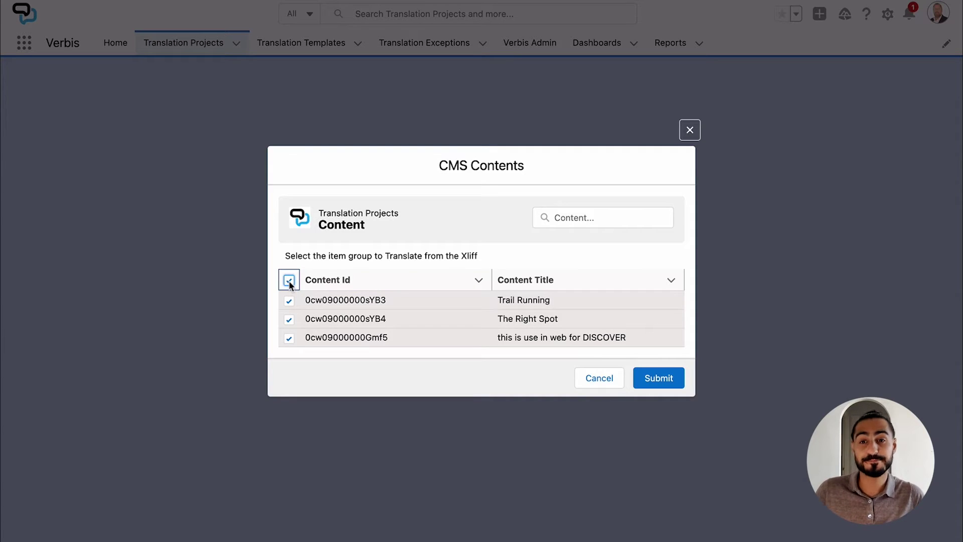
click(674, 383)
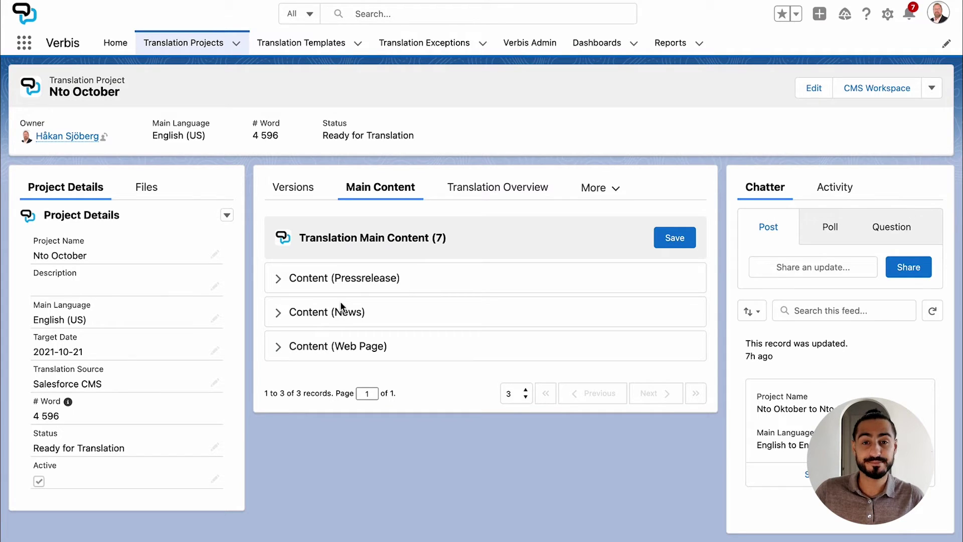
Step: Preview the Content (Web Page) items, then open the Nto Oktober, French translation version
click(278, 349)
scroll(431, 308, down, 1)
scroll(430, 309, down, 7)
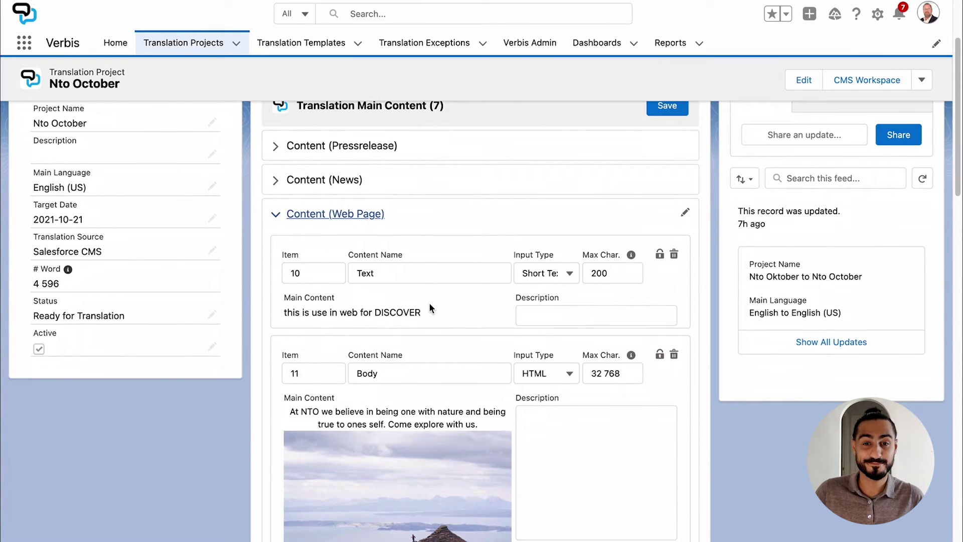
scroll(431, 308, down, 10)
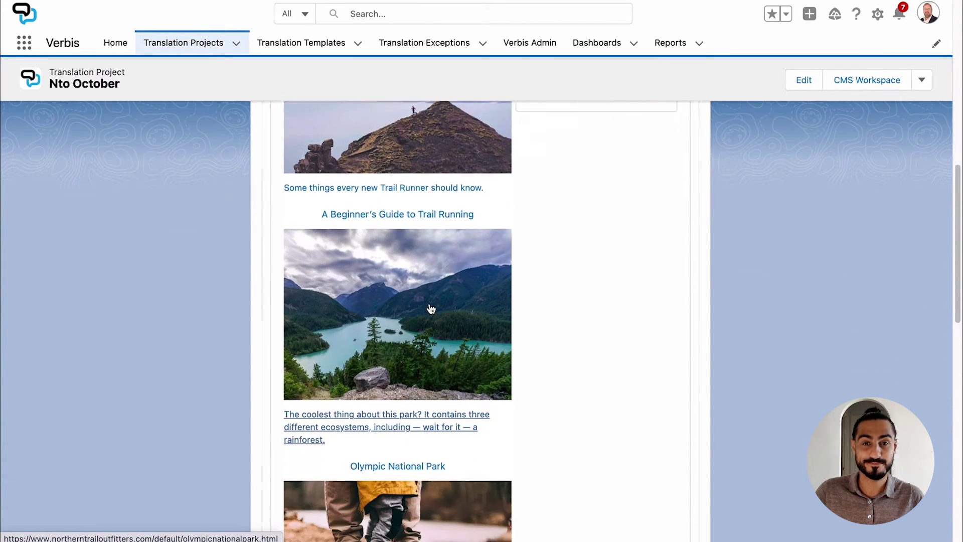
scroll(430, 308, down, 6)
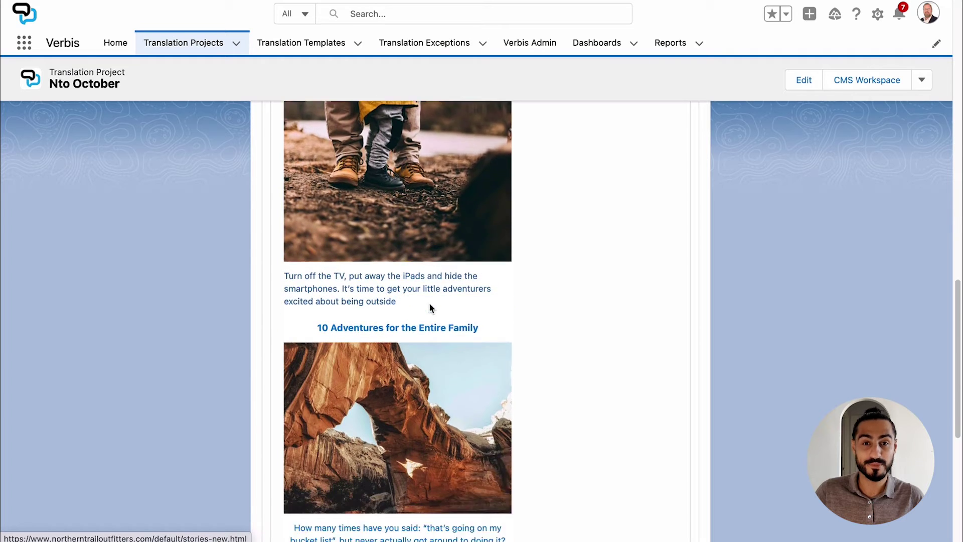
scroll(431, 308, up, 16)
scroll(430, 308, up, 8)
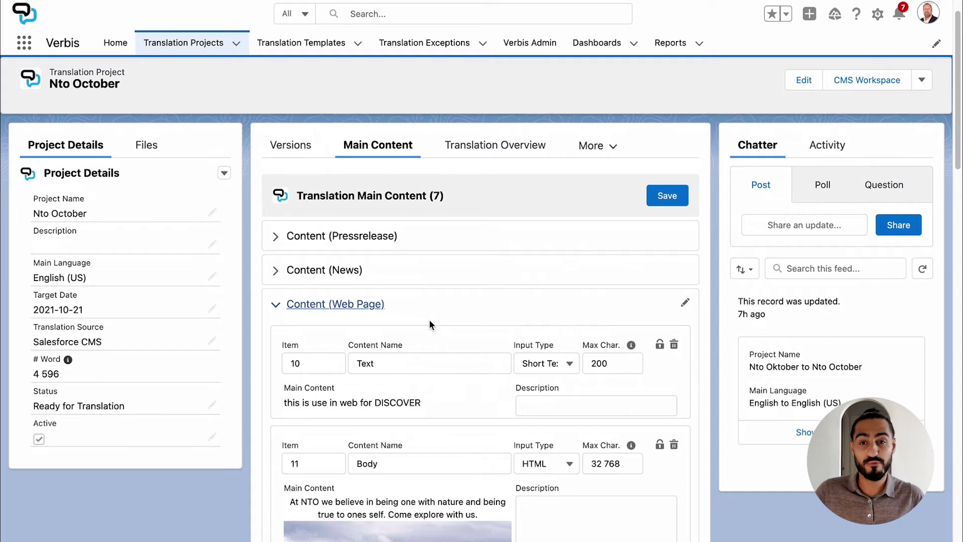
click(297, 144)
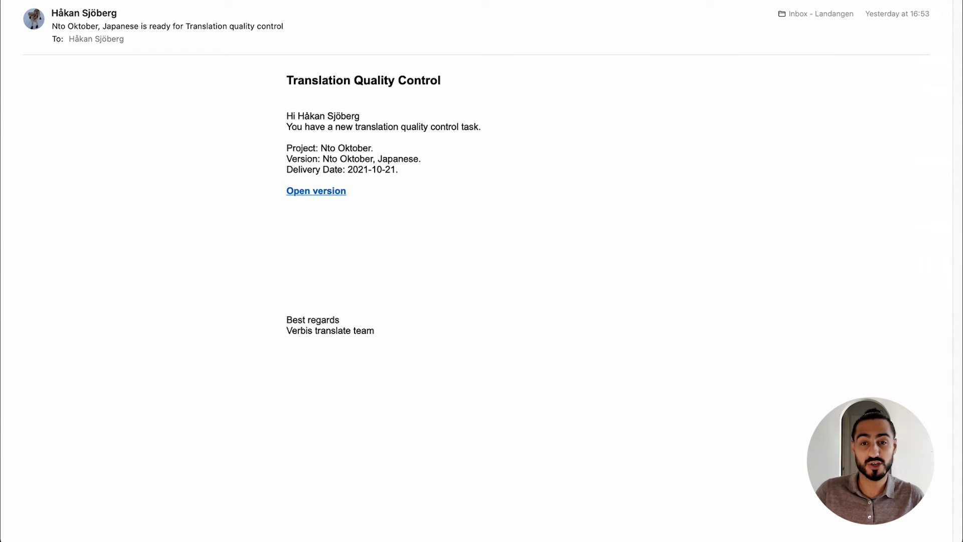
click(327, 190)
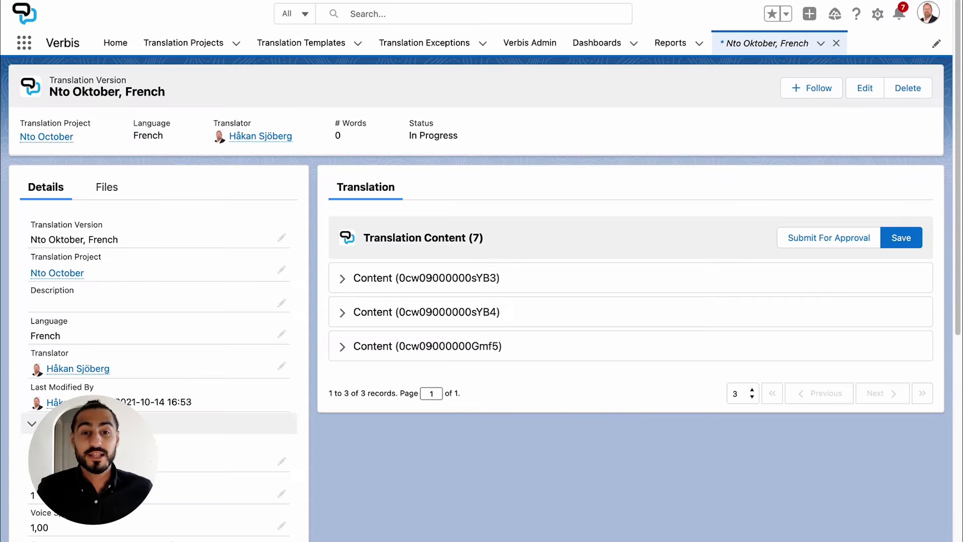
Step: Expand the first French content item and select 'Le bon entraînement' in its body
click(343, 279)
scroll(354, 402, down, 3)
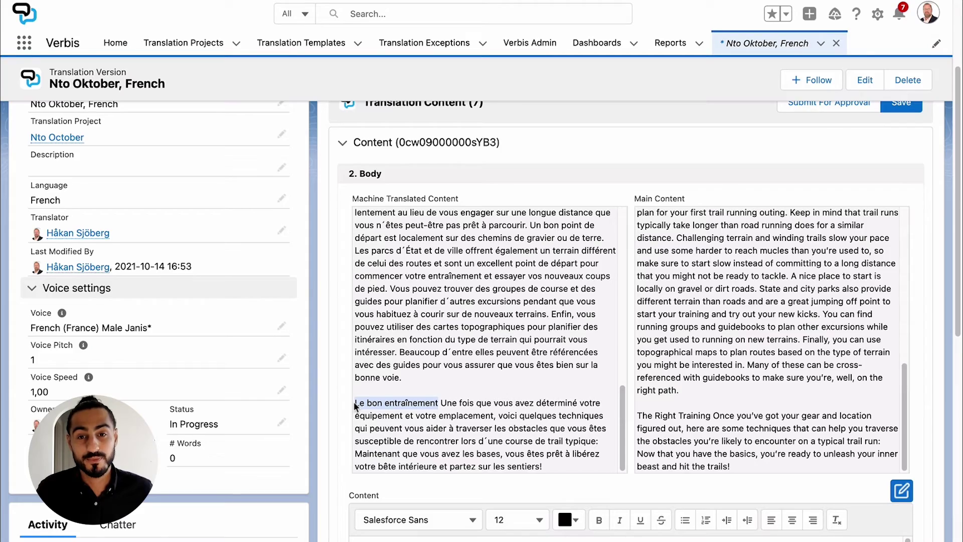
scroll(353, 401, down, 6)
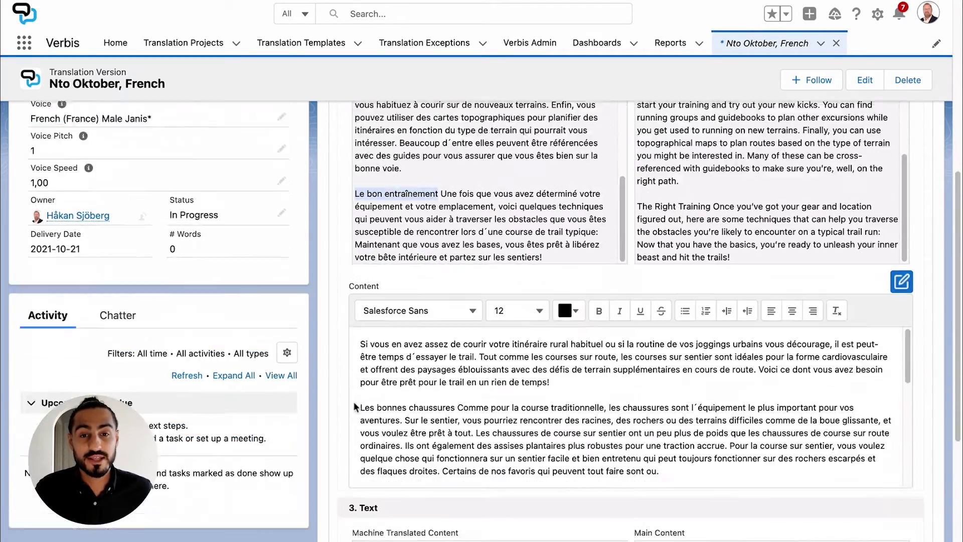
scroll(569, 334, down, 10)
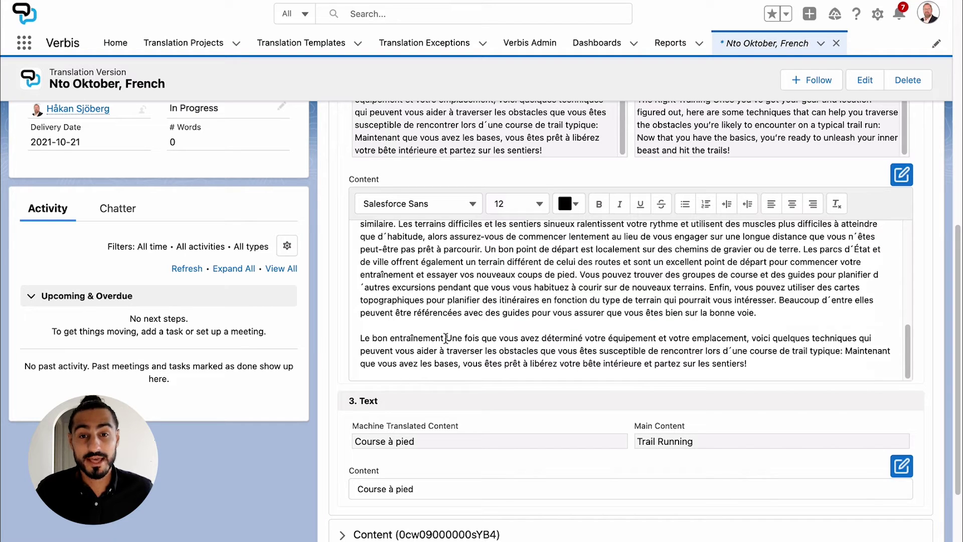
drag(446, 338, 359, 336)
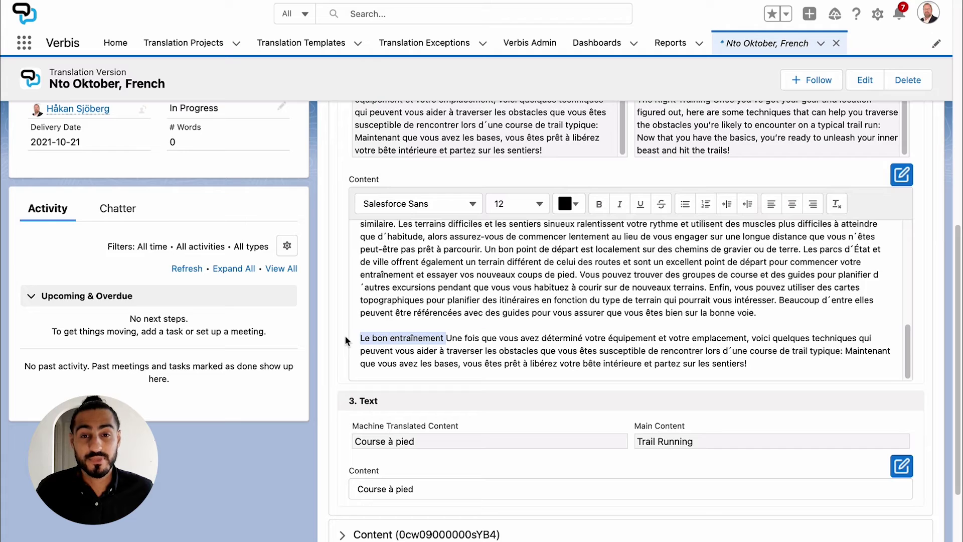
Step: Save a translation exception keeping 'The Right Training' untranslated for all target languages
key(ctrl+shift+e)
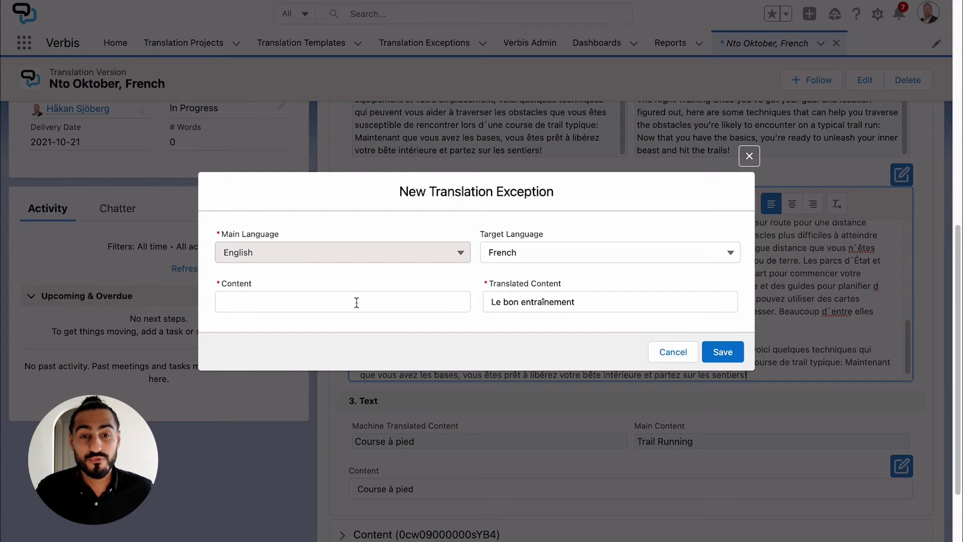
click(356, 303)
text(The Right Training)
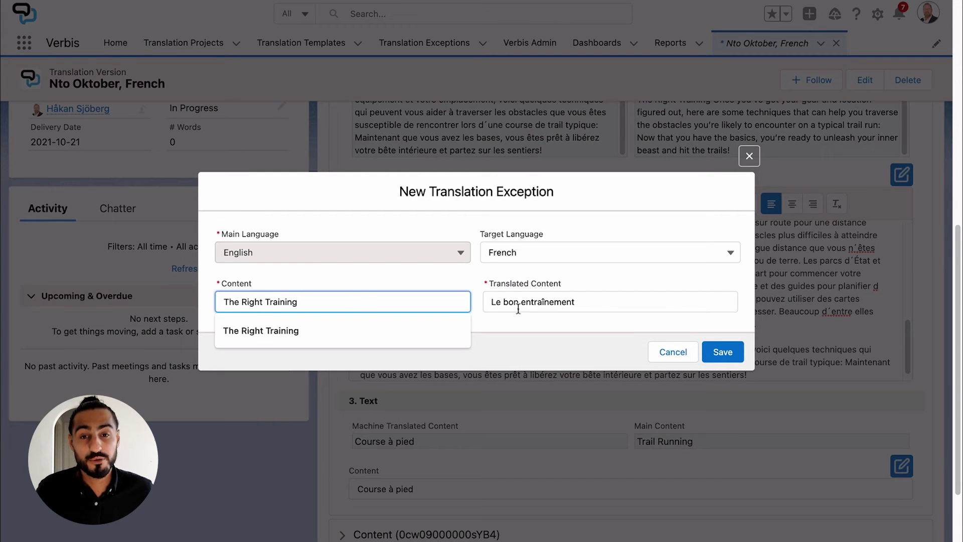
drag(592, 311, 470, 301)
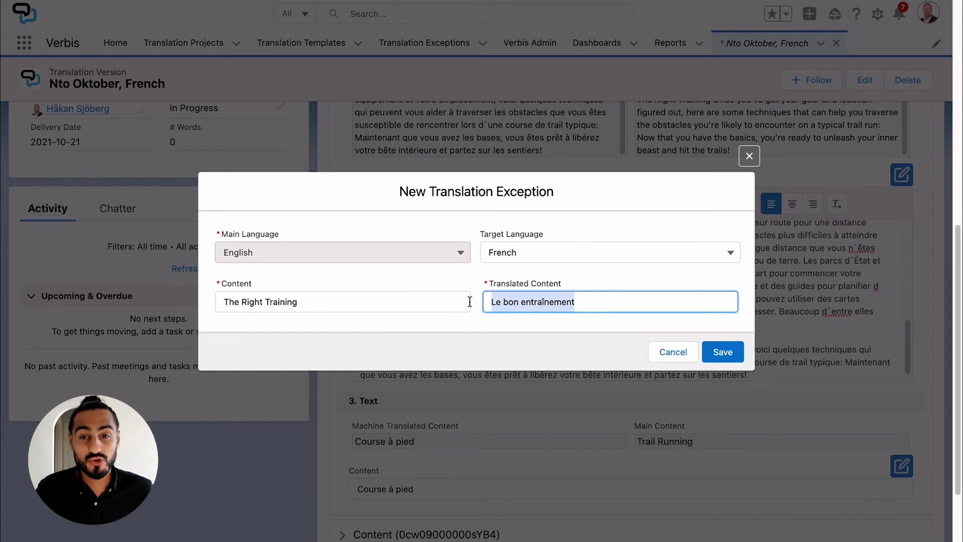
text(The Right Training)
click(623, 250)
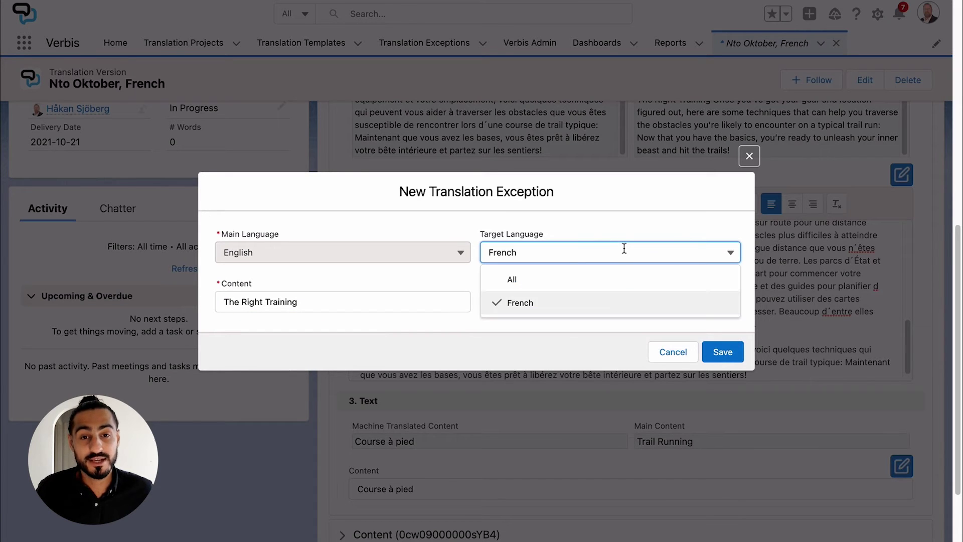
click(527, 279)
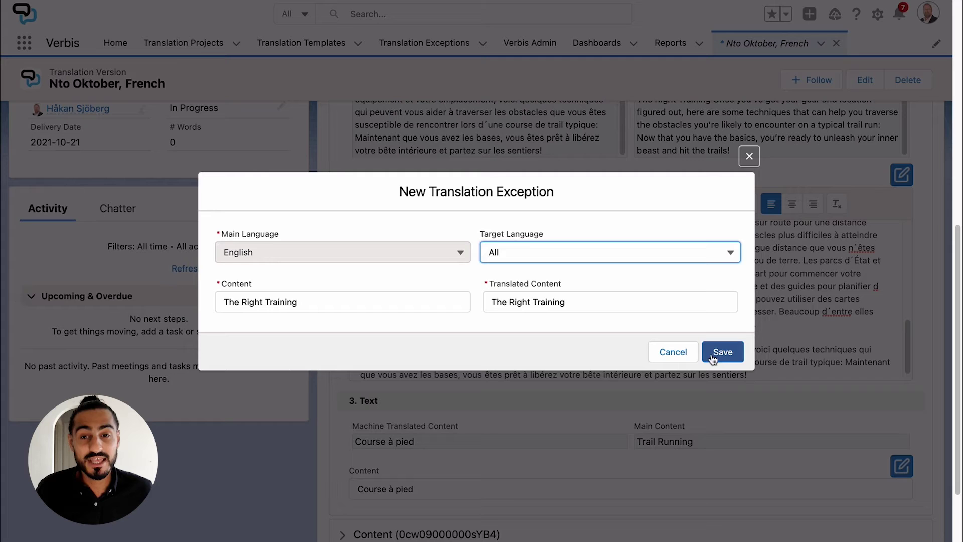
click(723, 353)
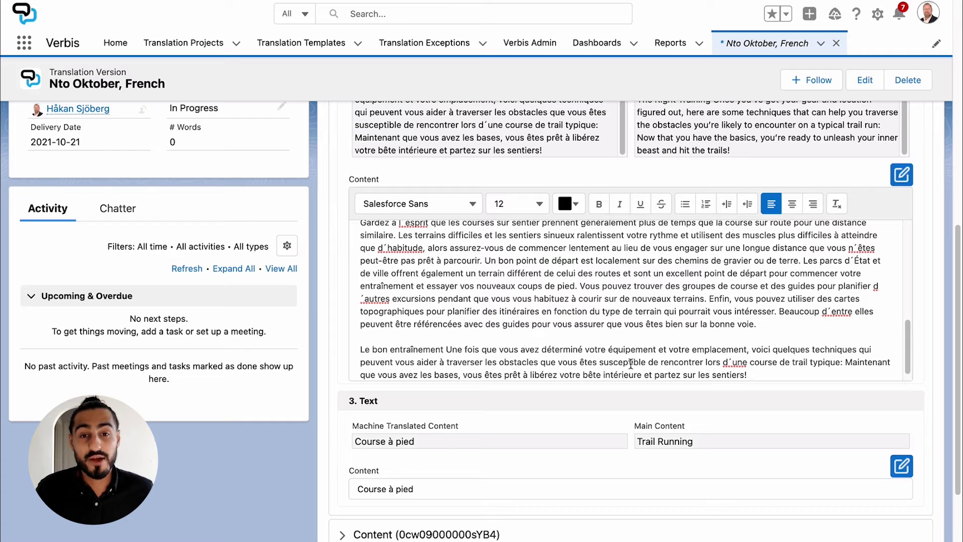
Step: Replace 'Le bon entraînement' in the French body with 'The Right Training'
drag(445, 349, 355, 347)
text(The Right Training)
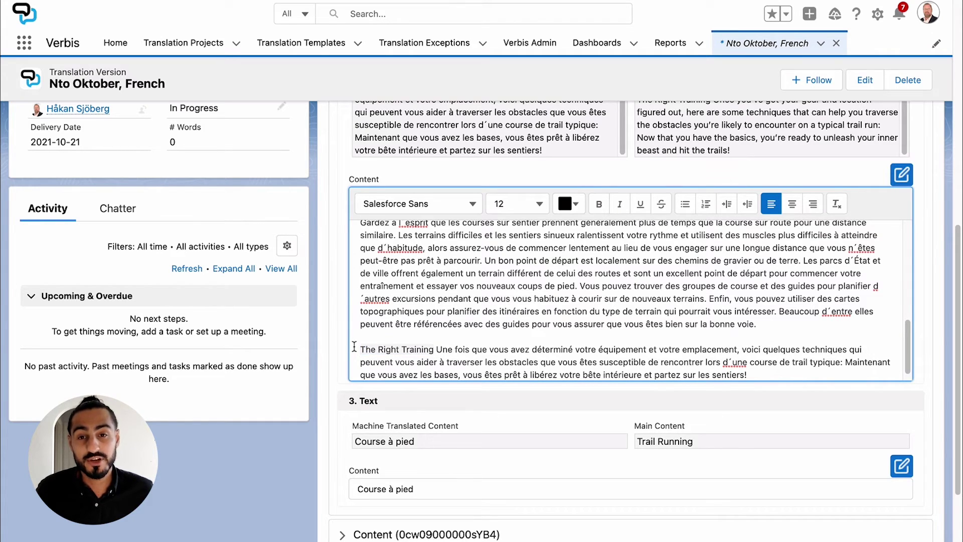
scroll(795, 323, up, 3)
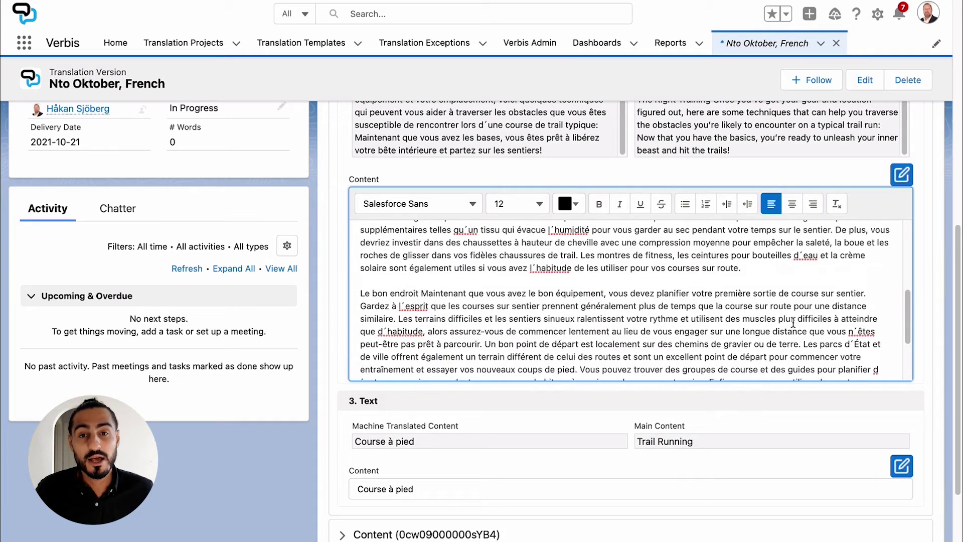
Step: Expand content item 0cw09000000Gmf5 and review its French body and 'Page Web A1' title
scroll(589, 454, down, 2)
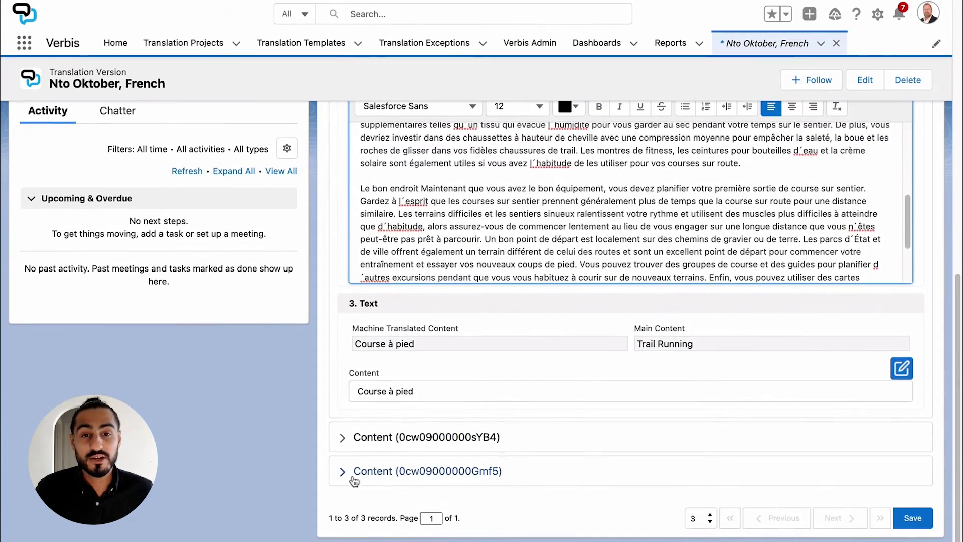
click(433, 459)
scroll(613, 447, down, 7)
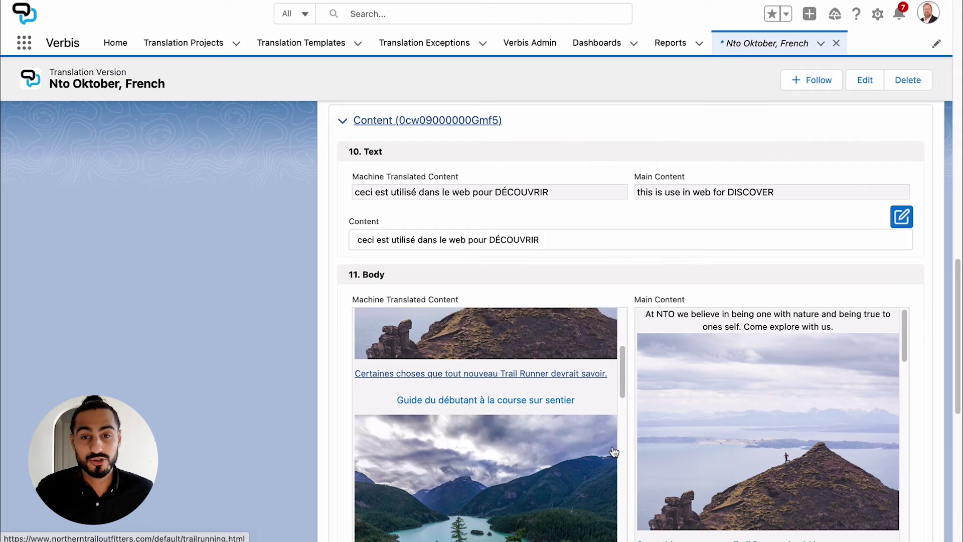
scroll(614, 451, down, 10)
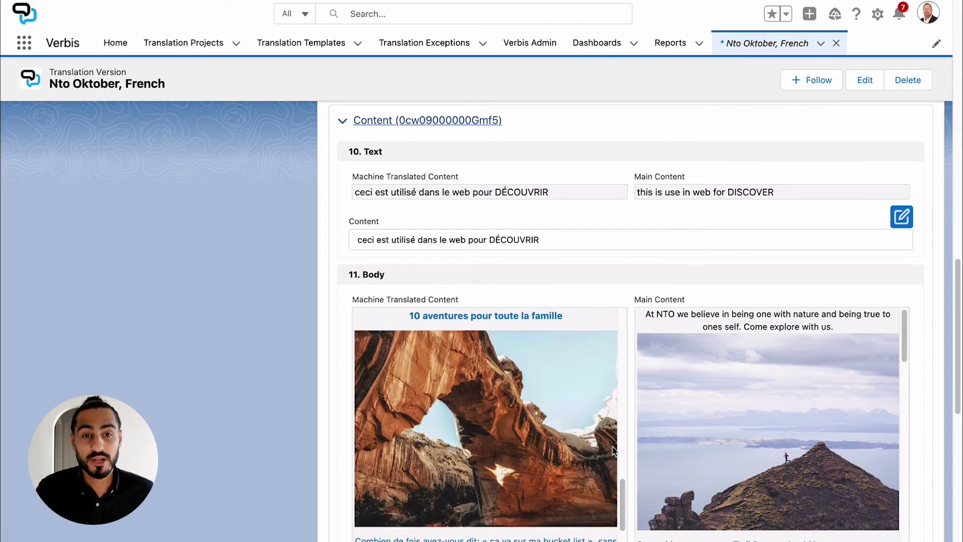
scroll(614, 451, down, 10)
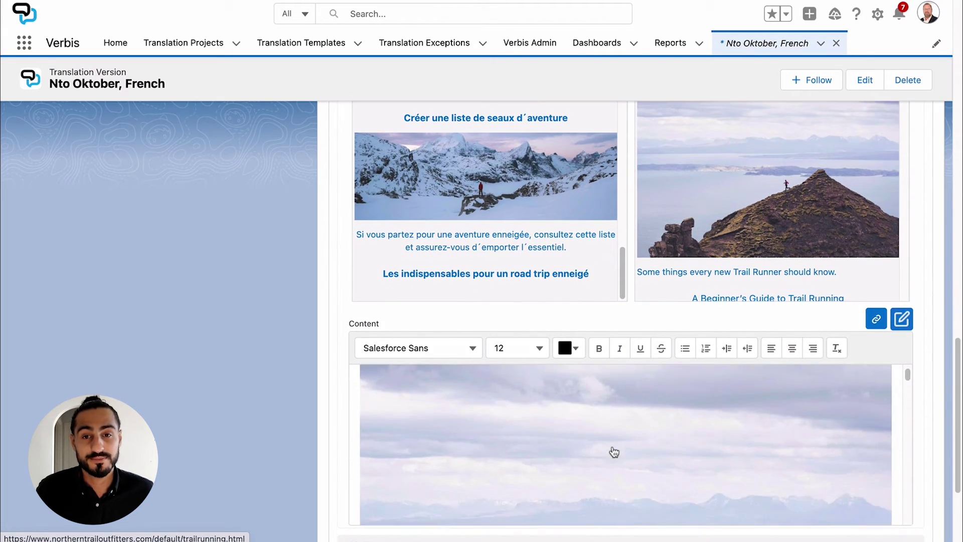
scroll(614, 451, down, 10)
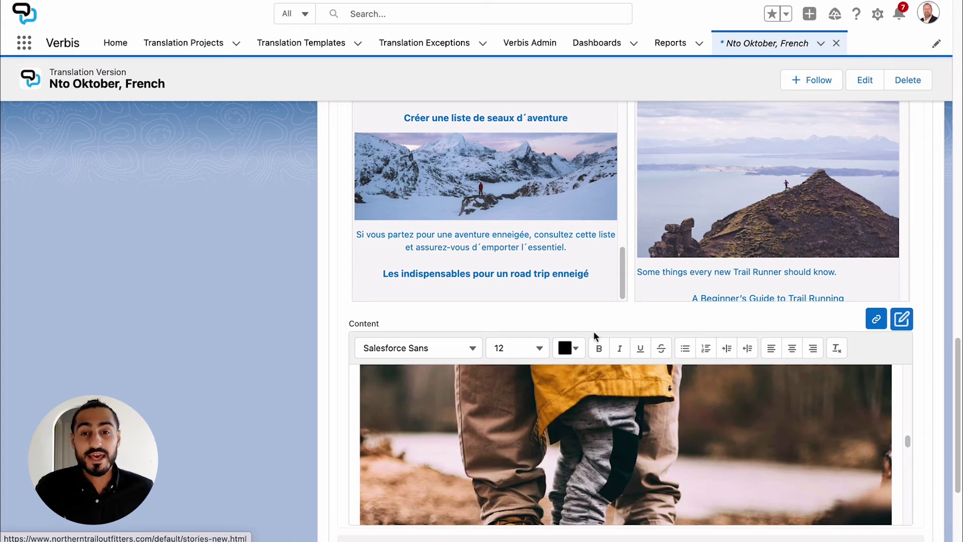
scroll(598, 326, down, 1)
scroll(601, 317, down, 3)
scroll(758, 339, down, 5)
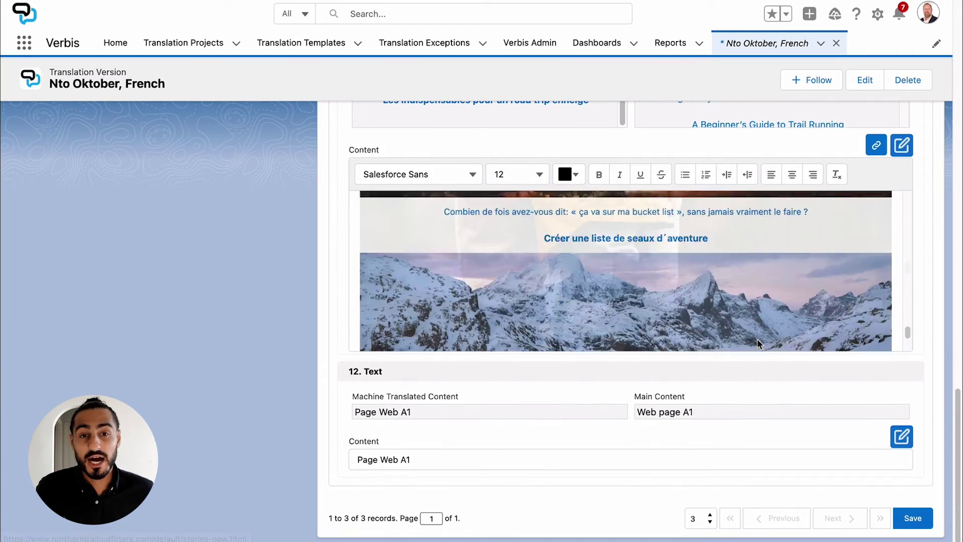
scroll(757, 339, up, 15)
scroll(757, 344, up, 5)
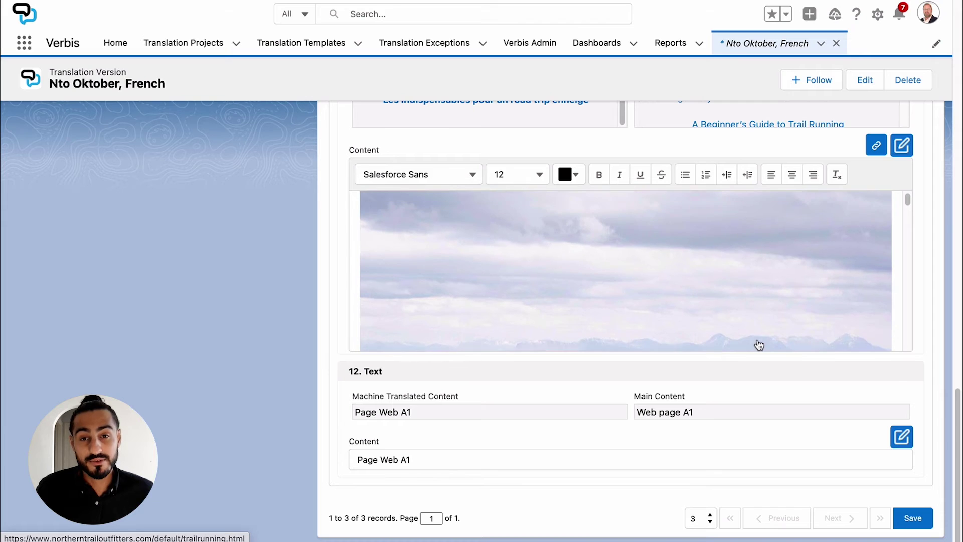
Step: Save all French content, then review and save the Body item's translated link texts and URLs
click(876, 146)
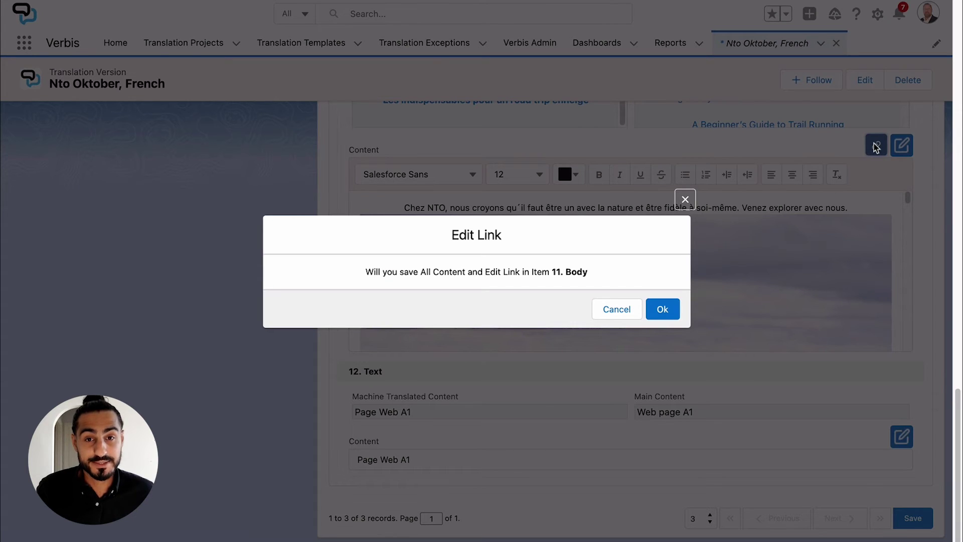
click(663, 308)
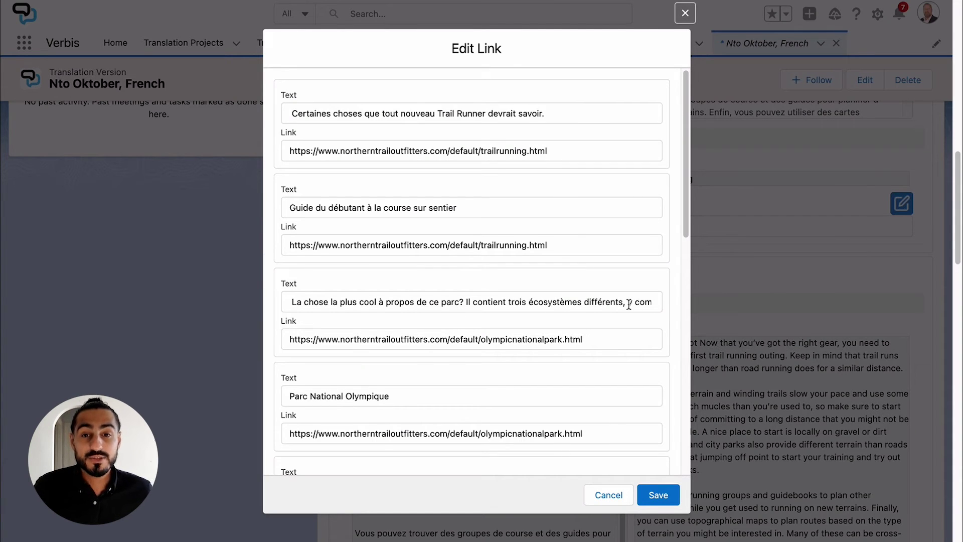
scroll(628, 304, down, 8)
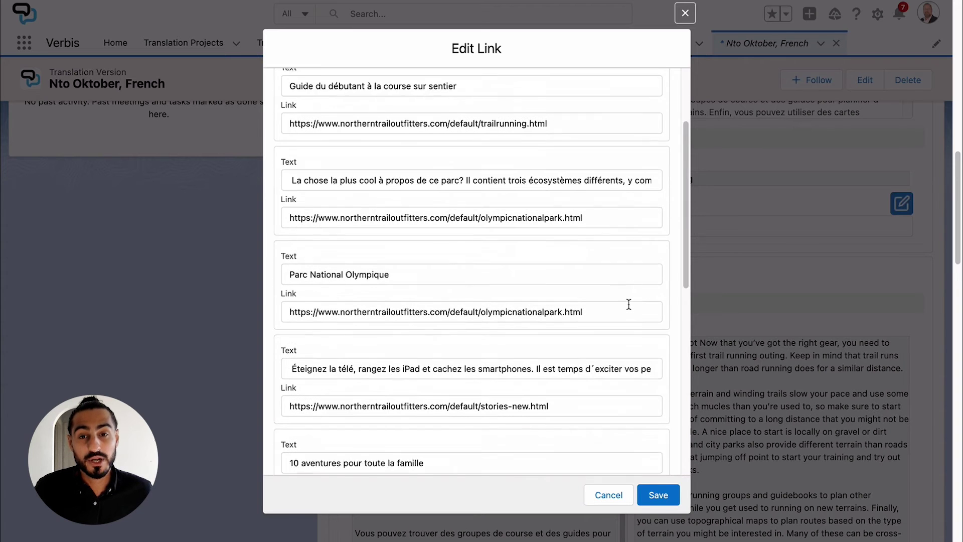
scroll(631, 308, down, 4)
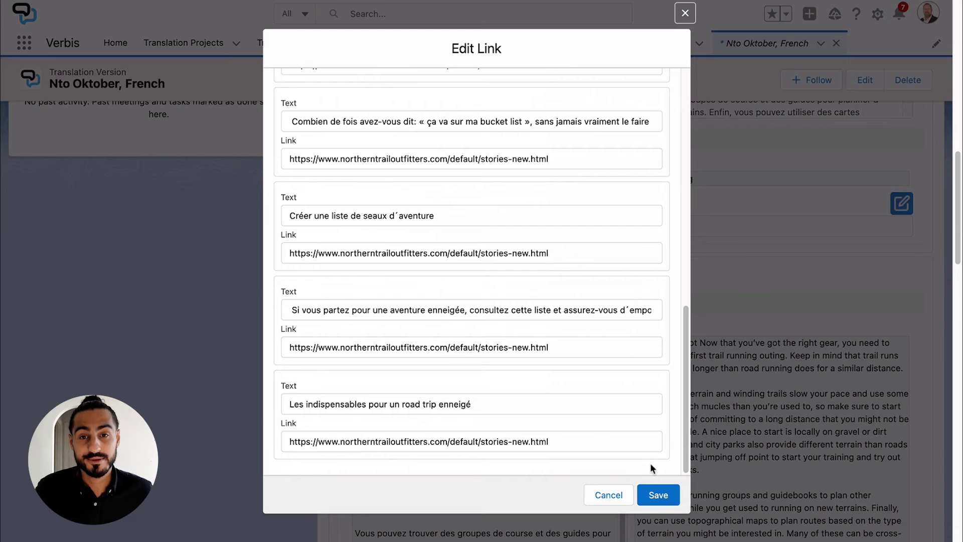
click(660, 496)
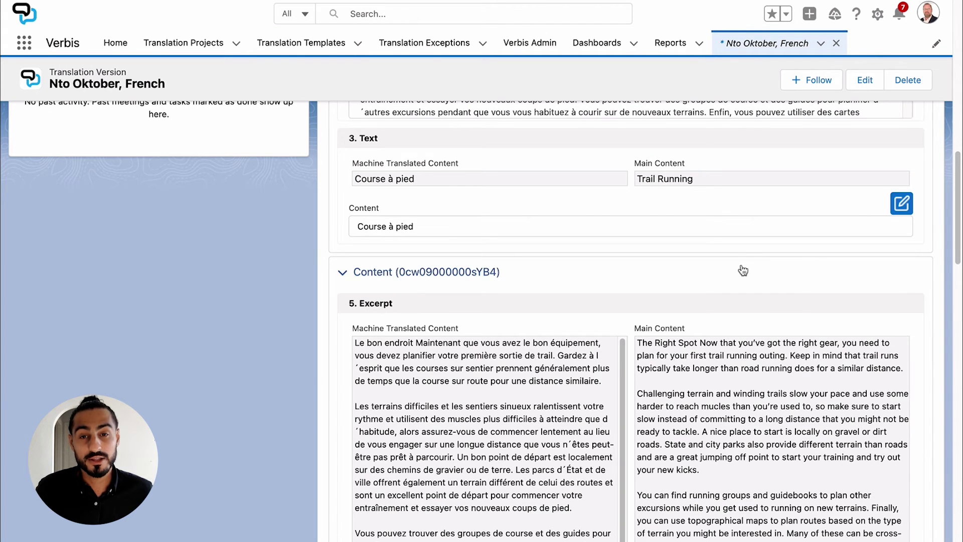
Step: Submit the French translation version for approval with a short comment
scroll(743, 267, up, 4)
scroll(742, 265, up, 5)
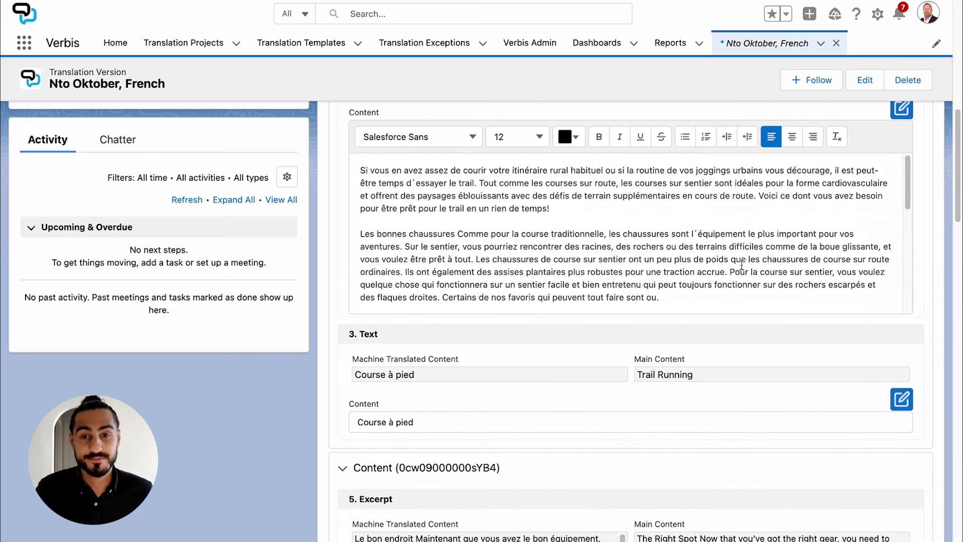
scroll(742, 265, up, 10)
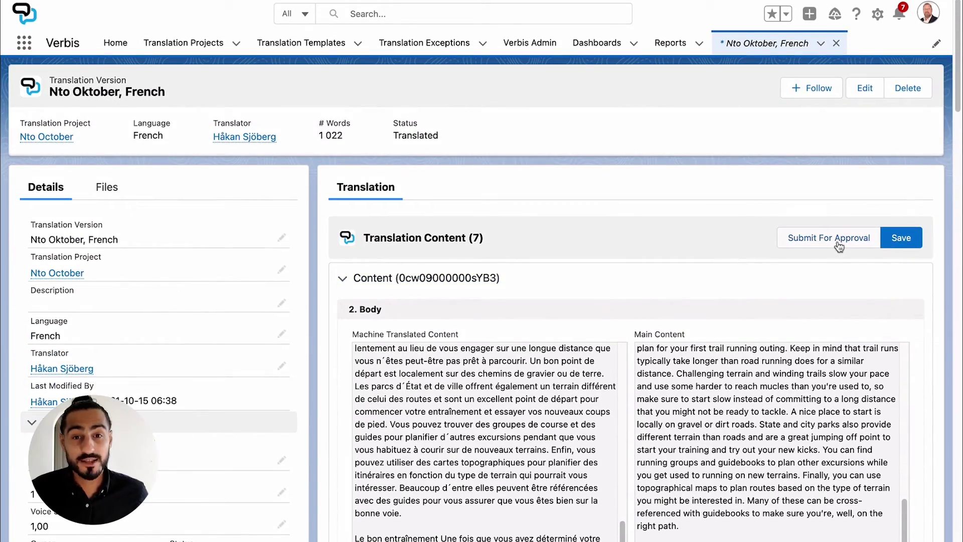
click(840, 245)
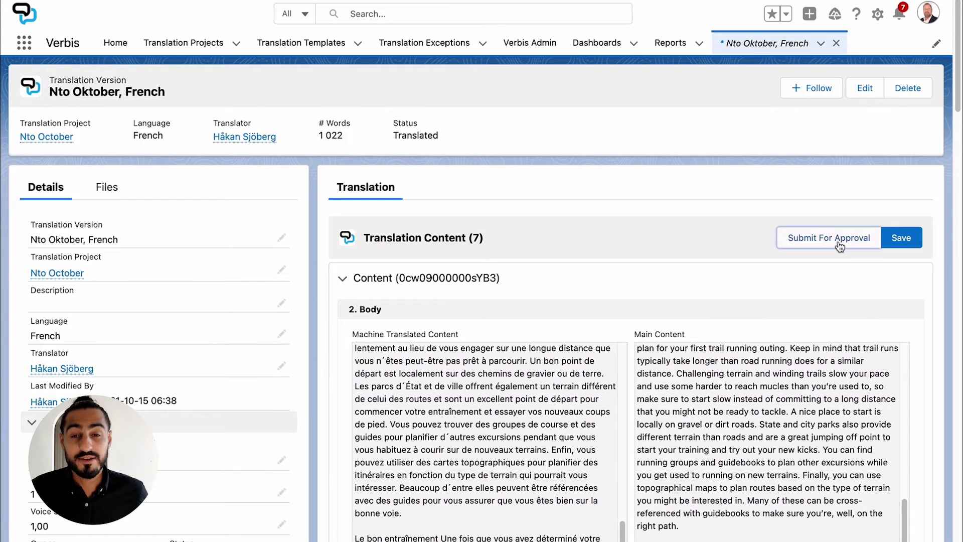
click(523, 239)
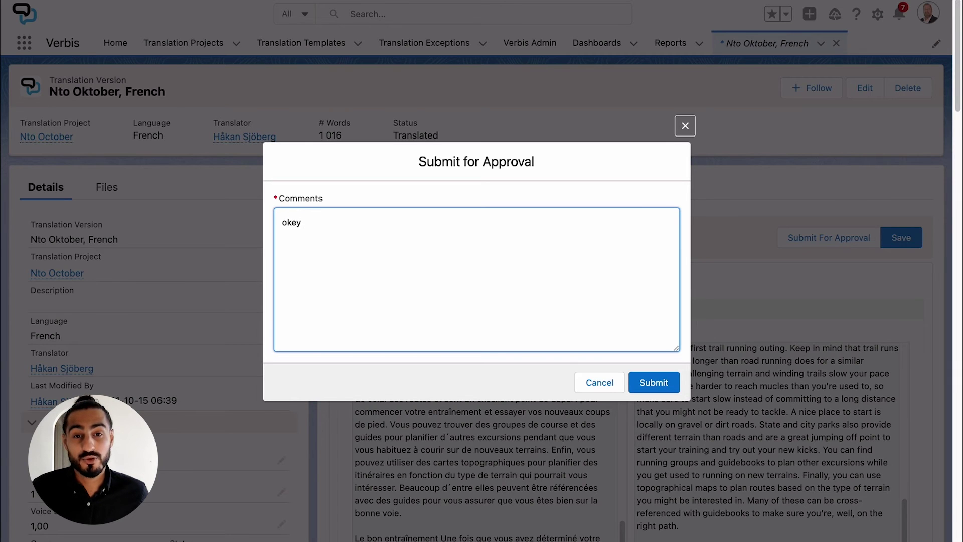
click(649, 385)
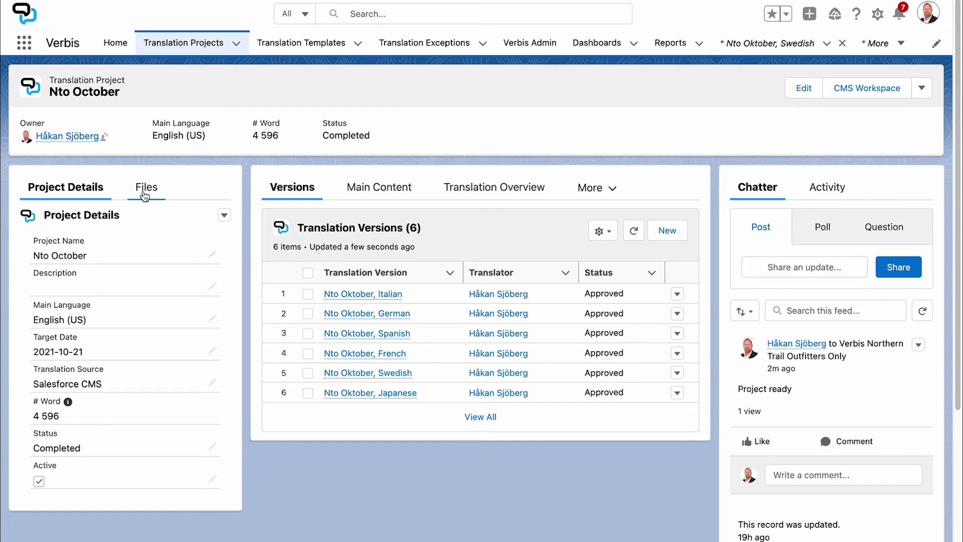
Step: Download the Nto October project's translated XLIFF files as a Workspace zip from the Files tab
click(146, 193)
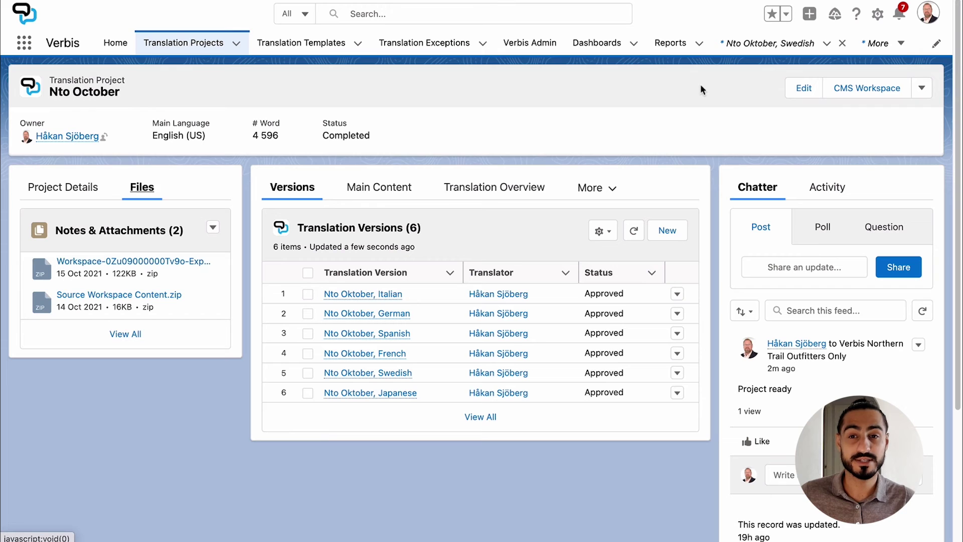
click(875, 91)
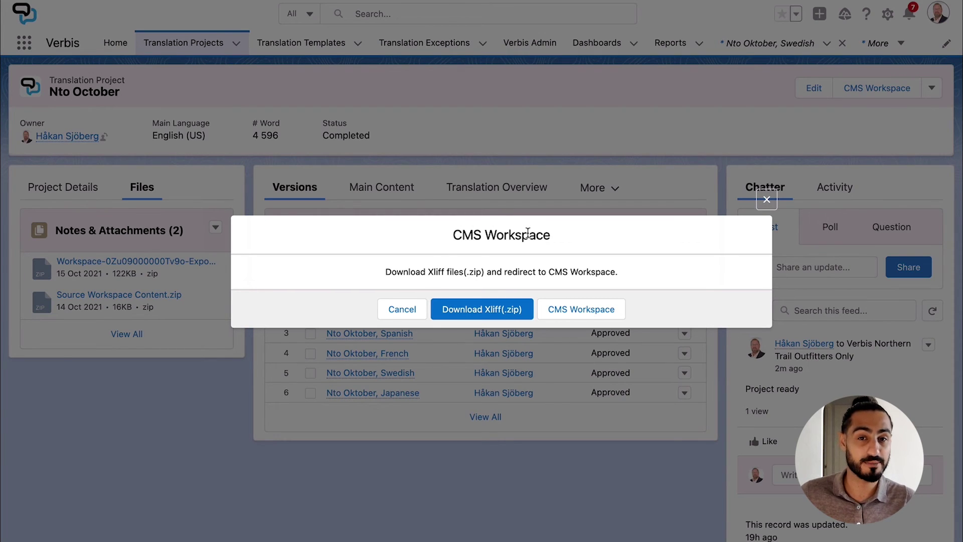
click(482, 315)
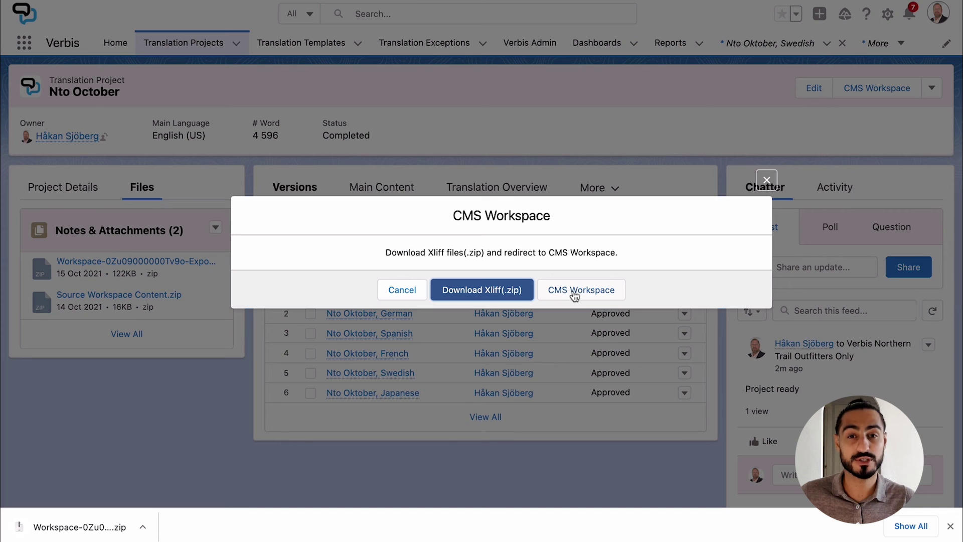
Step: Import the newest Workspace export zip into NTO Home as translated content
click(575, 291)
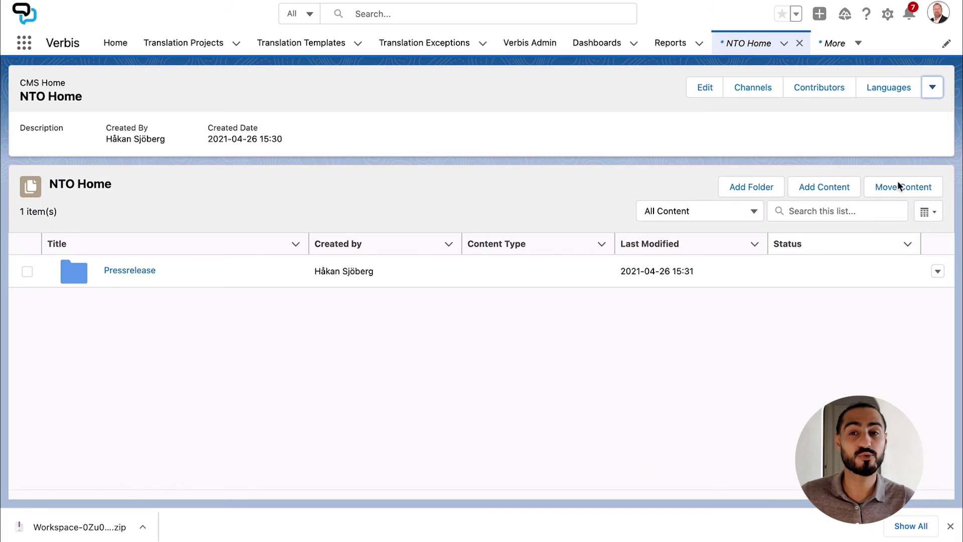
click(932, 89)
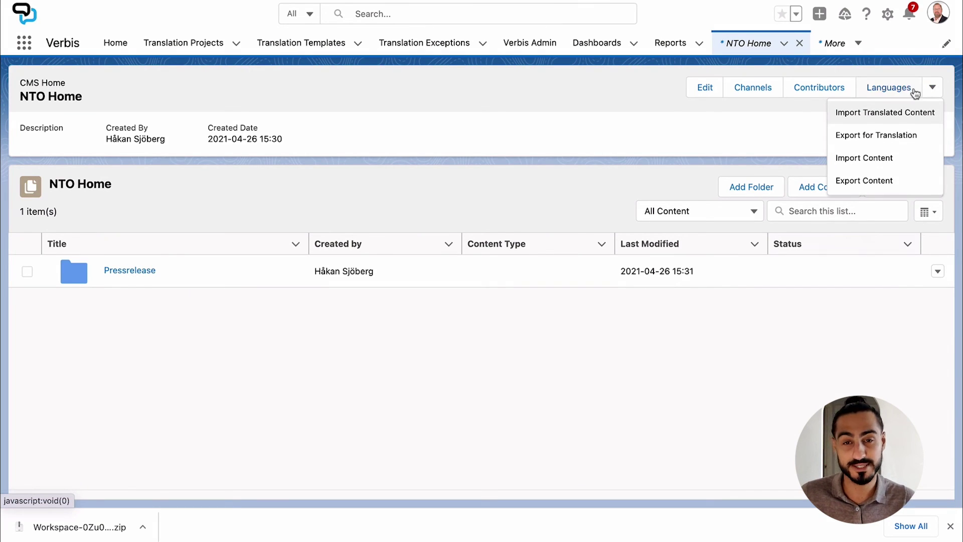
click(898, 112)
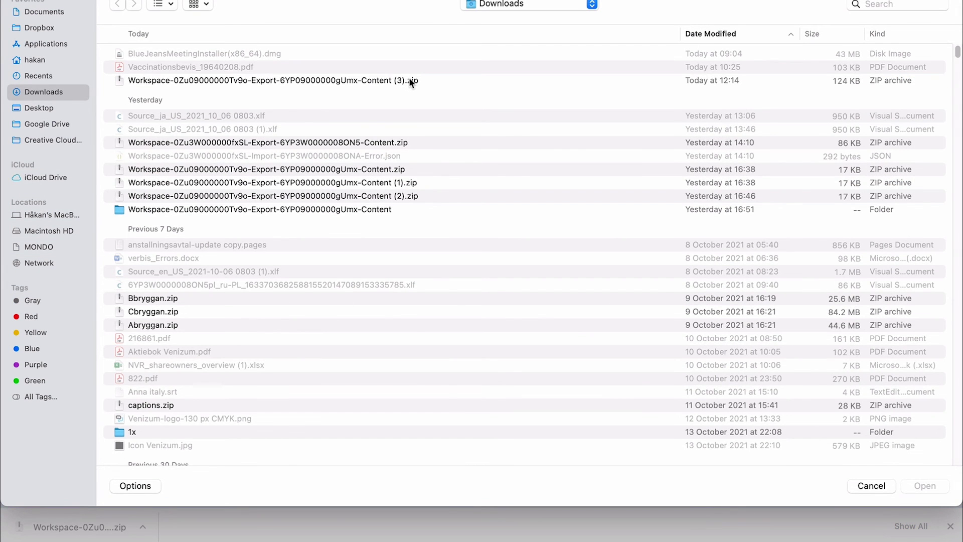
click(452, 81)
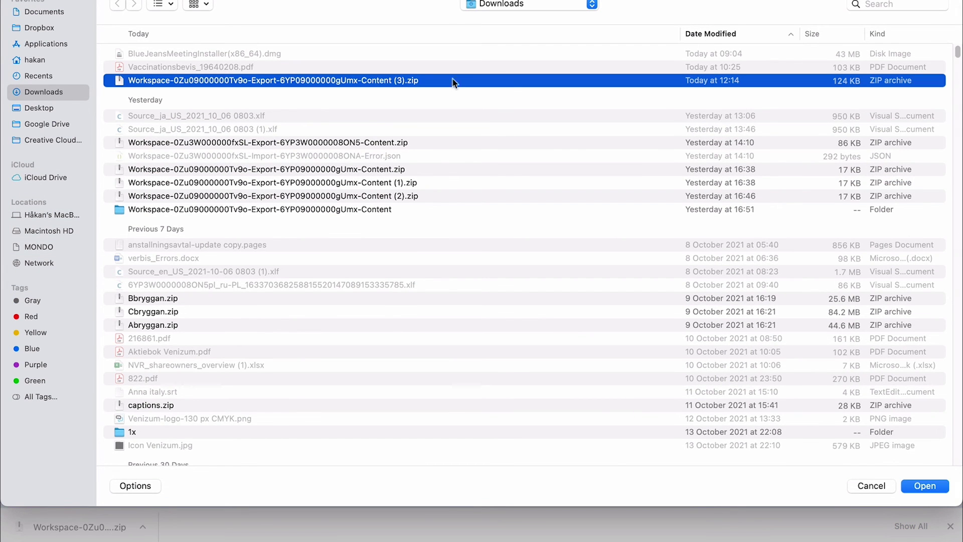
click(928, 485)
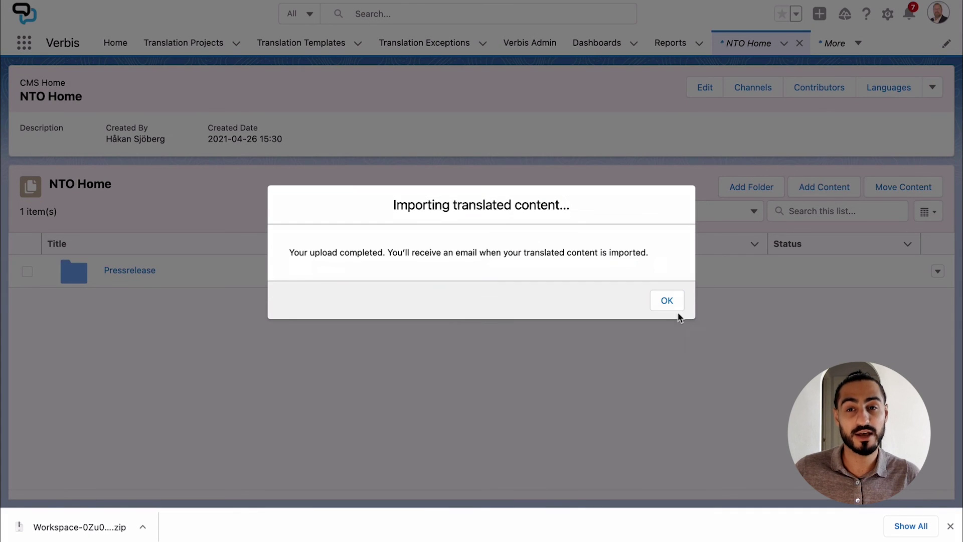
click(669, 302)
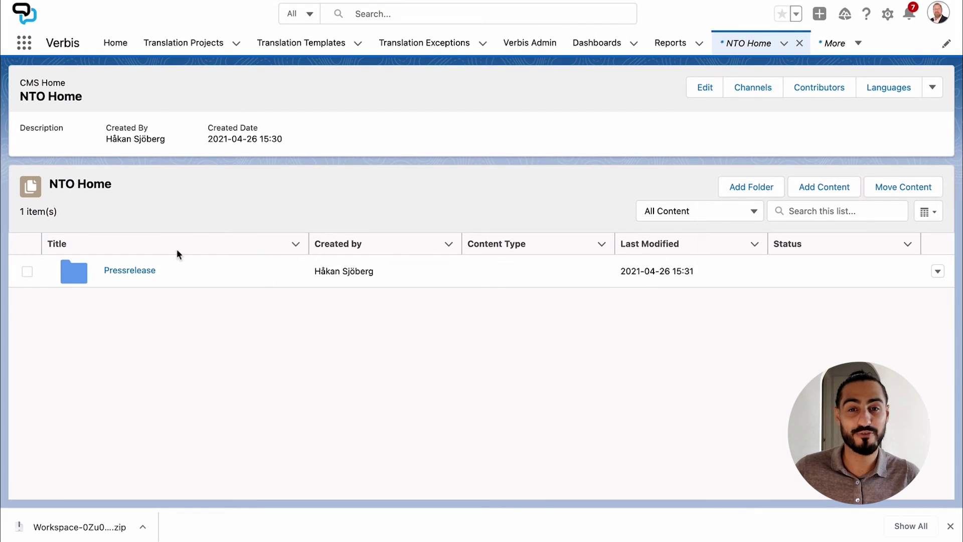
Step: Open Web page A1 in Pressrelease and list its translation languages, German through Swedish
click(72, 276)
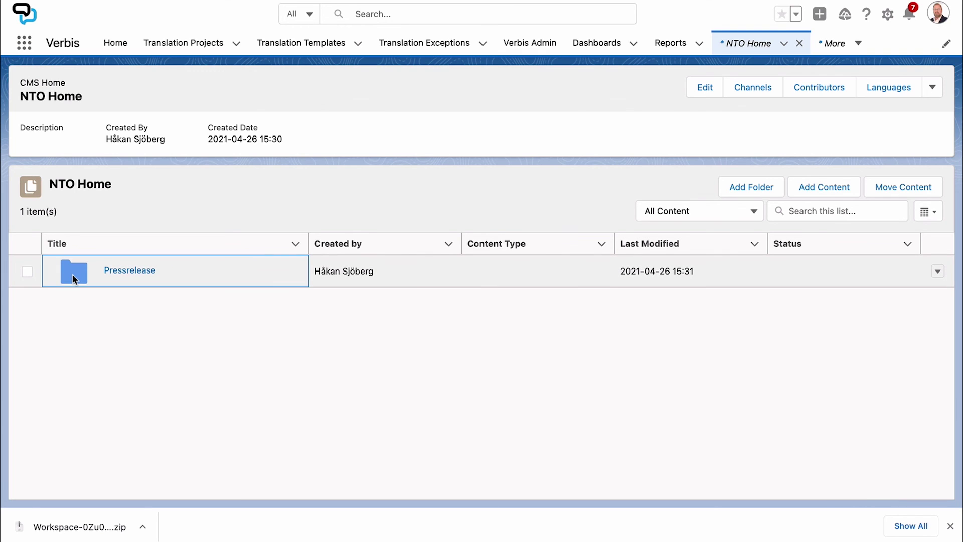
click(129, 271)
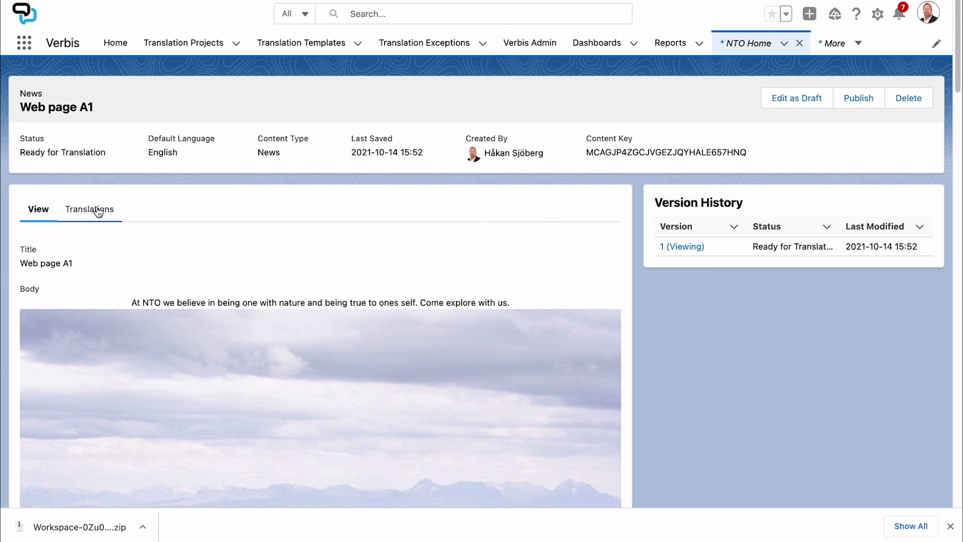
click(99, 211)
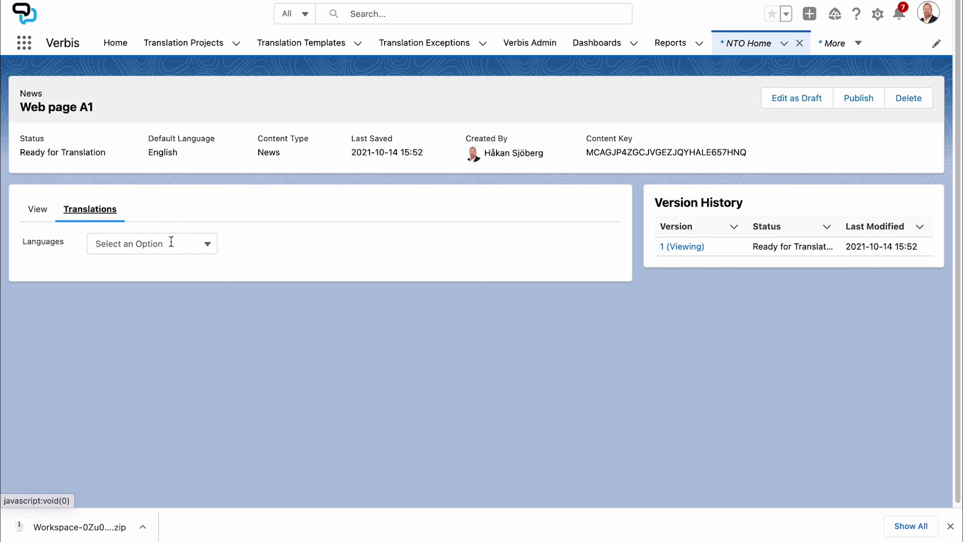
click(171, 243)
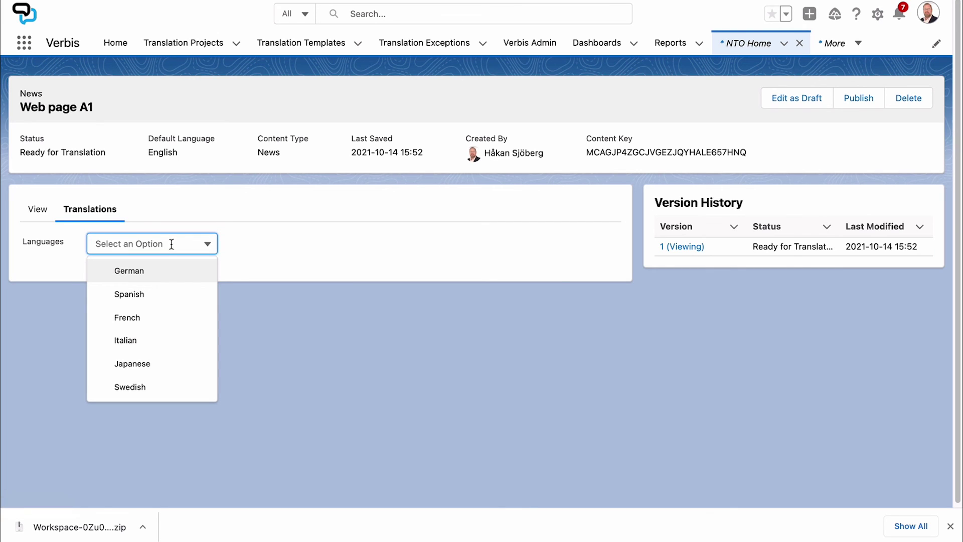